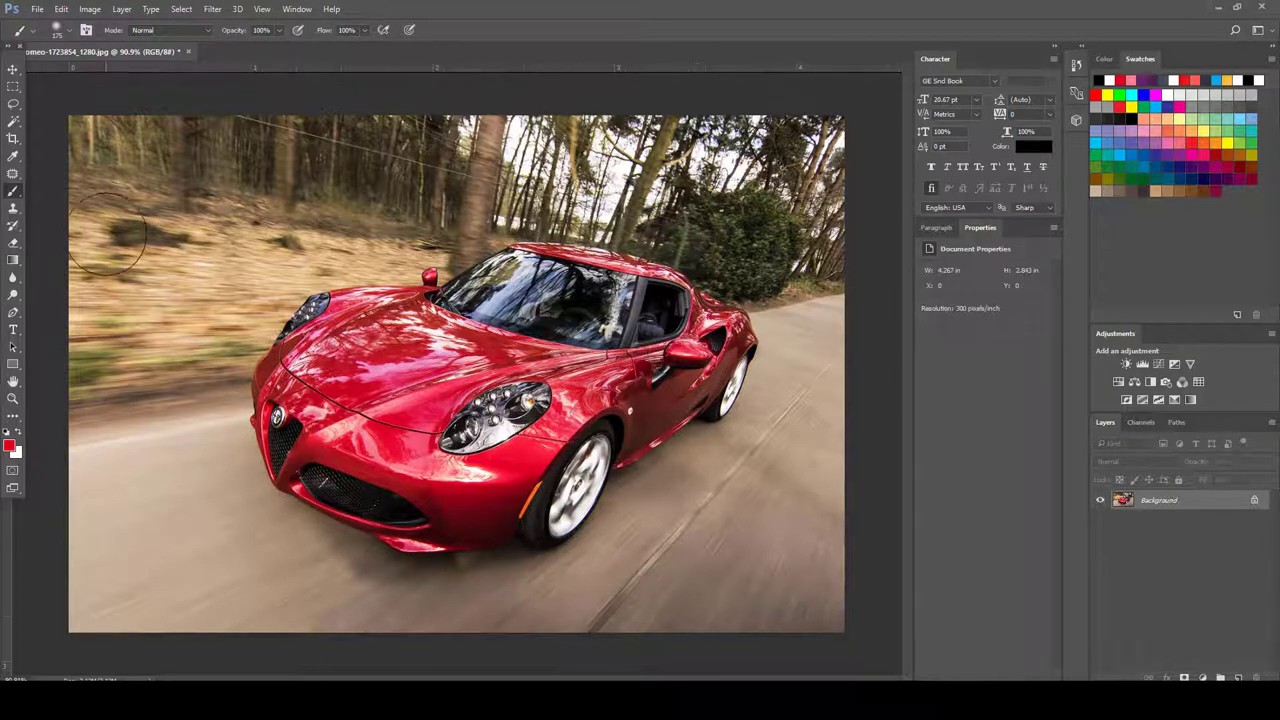
# Start a Color Range selection sampled from the car's hood with the fuzziness lowered to 83
pyautogui.click(262, 9)
pyautogui.click(480, 4)
pyautogui.click(185, 10)
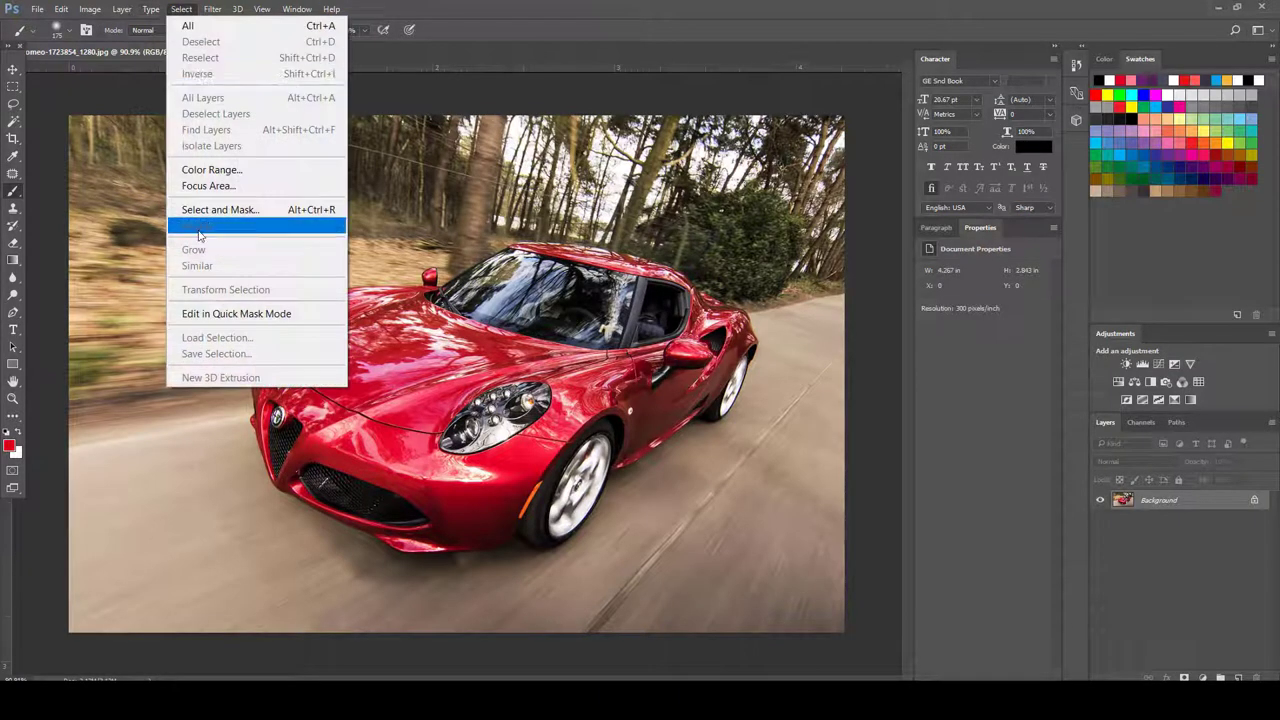
pyautogui.click(234, 171)
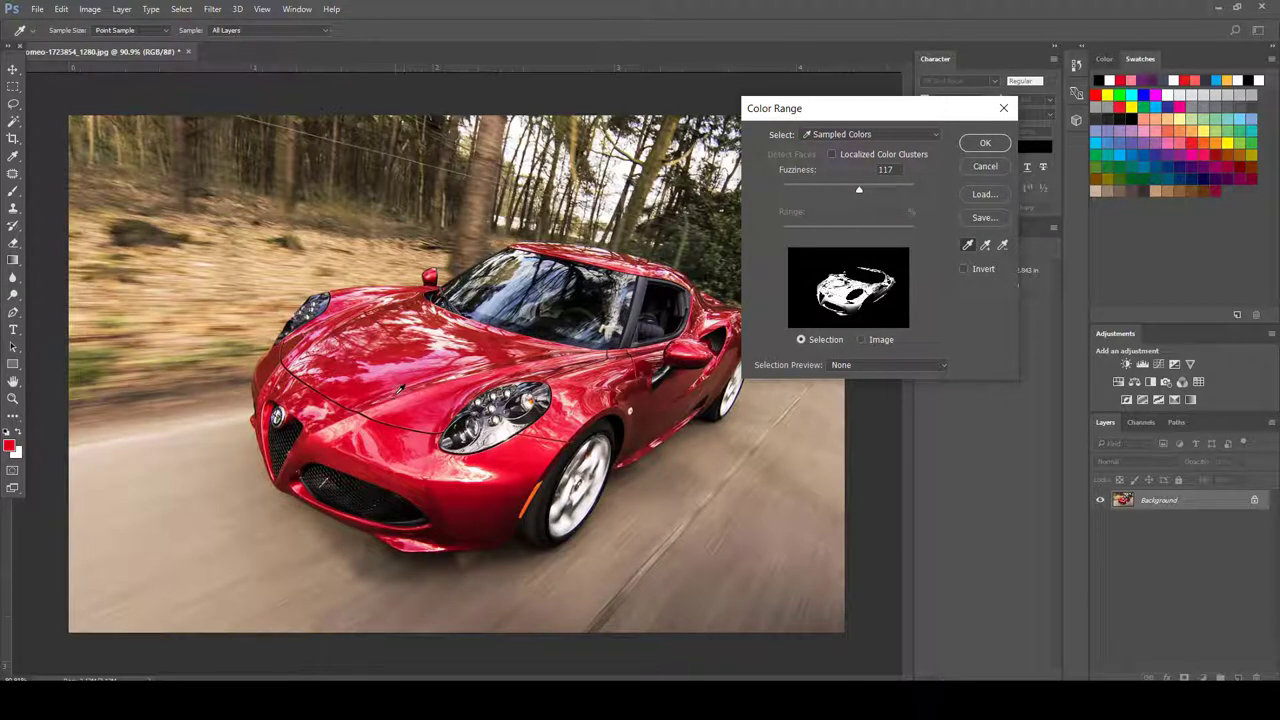
pyautogui.click(404, 402)
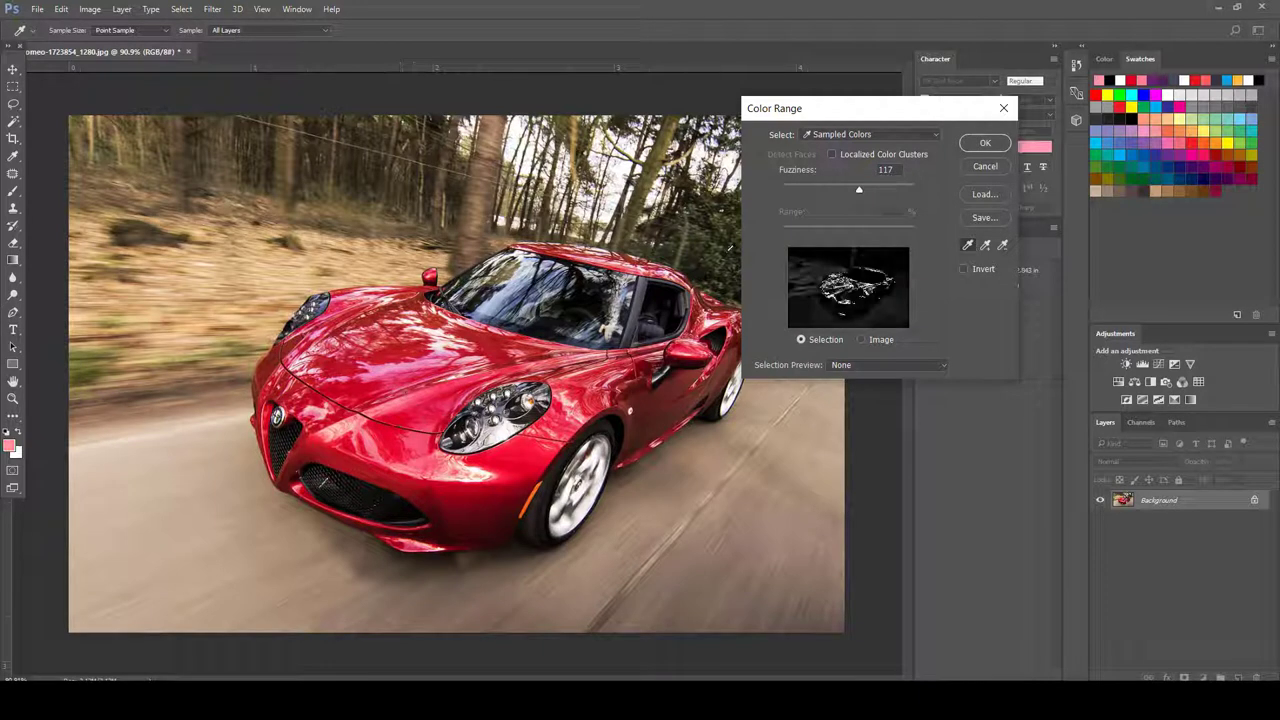
pyautogui.moveTo(862, 188); pyautogui.dragTo(851, 196)
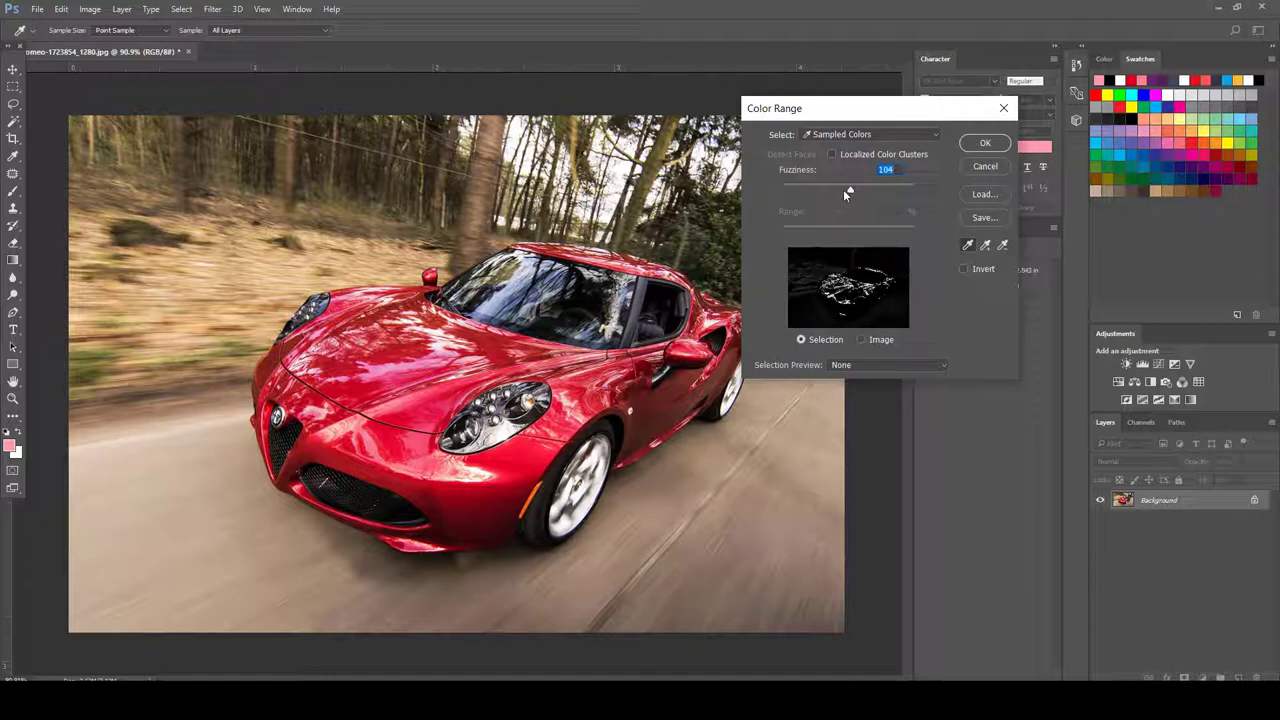
pyautogui.moveTo(844, 192); pyautogui.dragTo(836, 192)
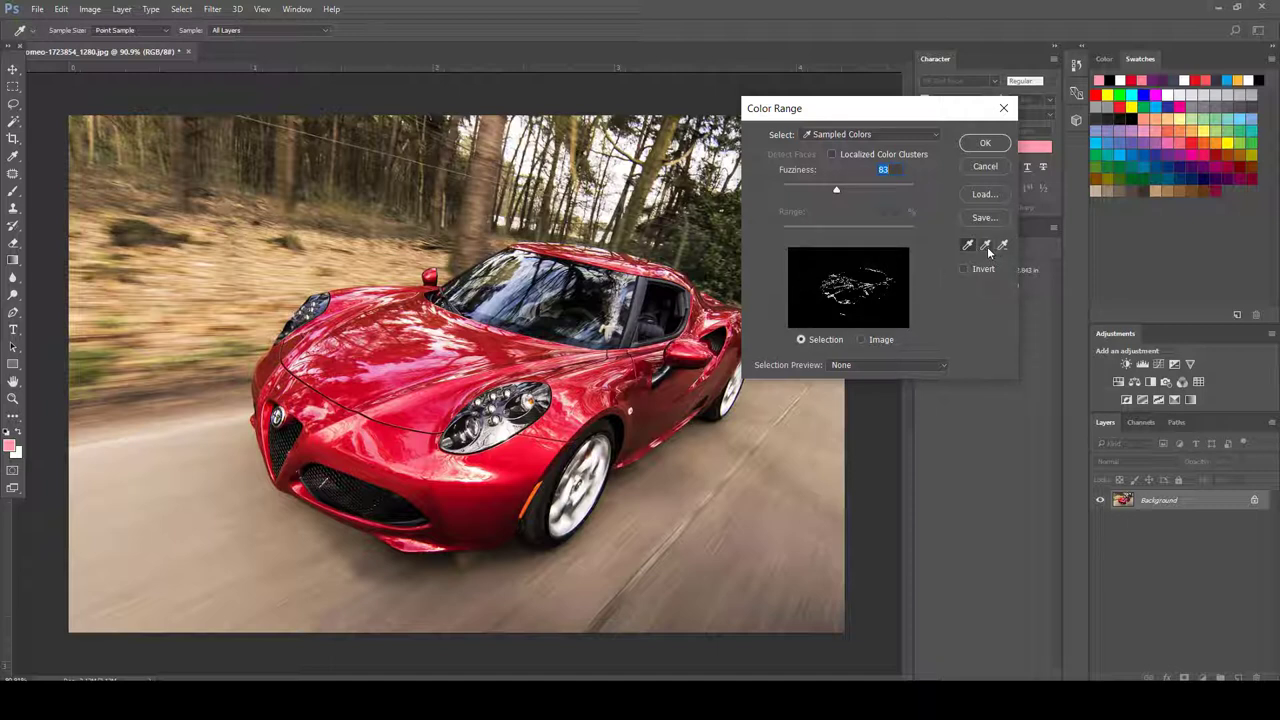
# Add the hood's deeper red to the sampled colors, set the fuzziness to 77 and apply the Color Range selection
pyautogui.click(422, 414)
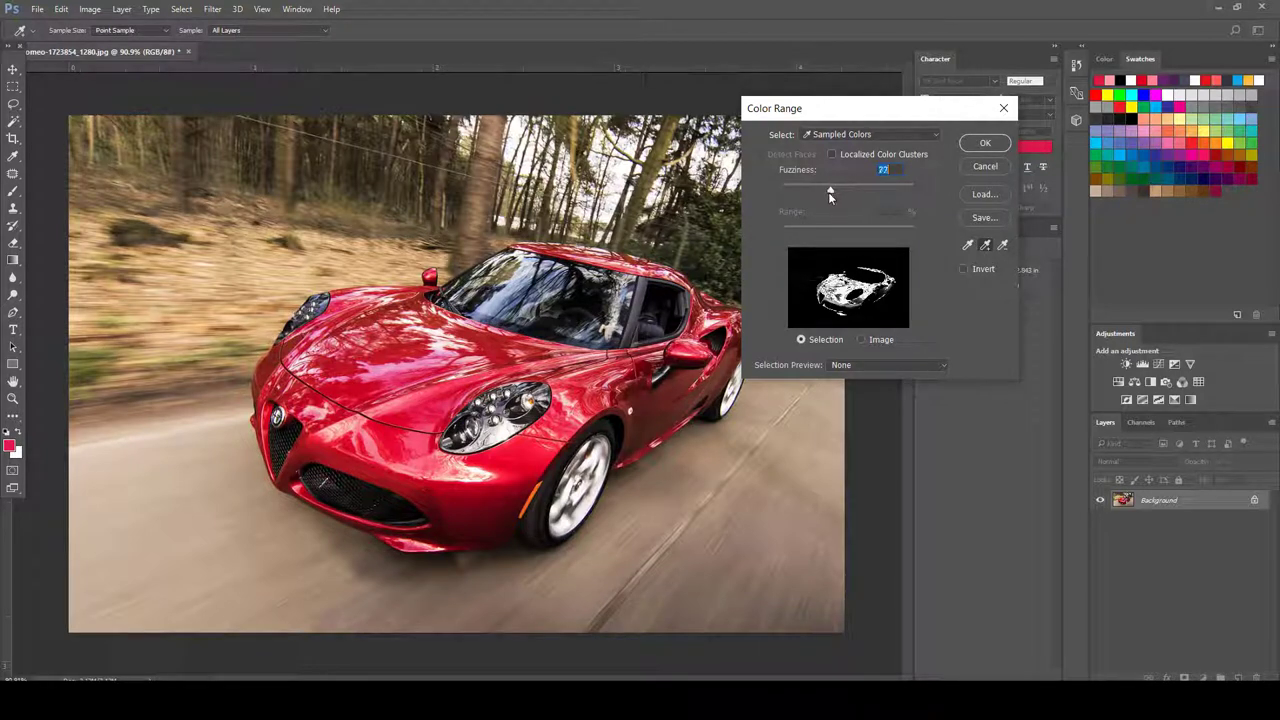
pyautogui.moveTo(828, 192)
pyautogui.mouseDown()
pyautogui.moveTo(846, 195)
pyautogui.moveTo(830, 206)
pyautogui.mouseUp()
pyautogui.click(986, 143)
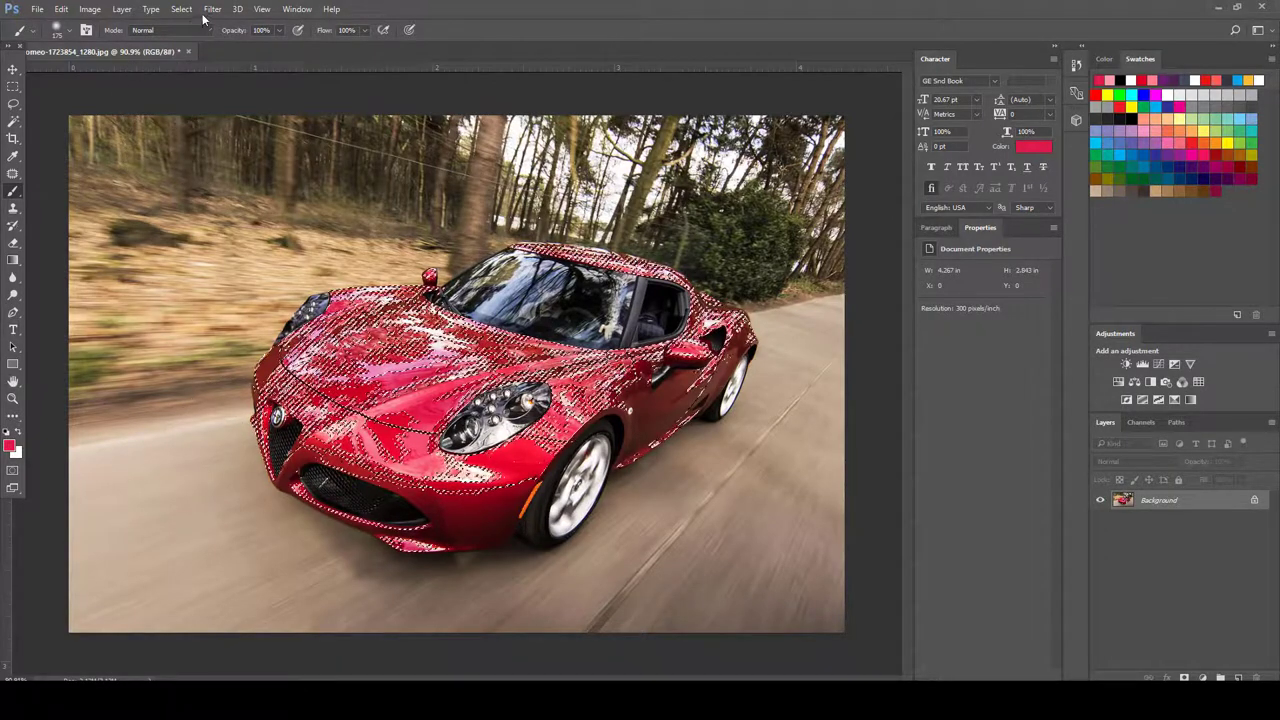
# Invert the selection and add a Black & White adjustment layer that leaves the car's red paint out
pyautogui.click(180, 9)
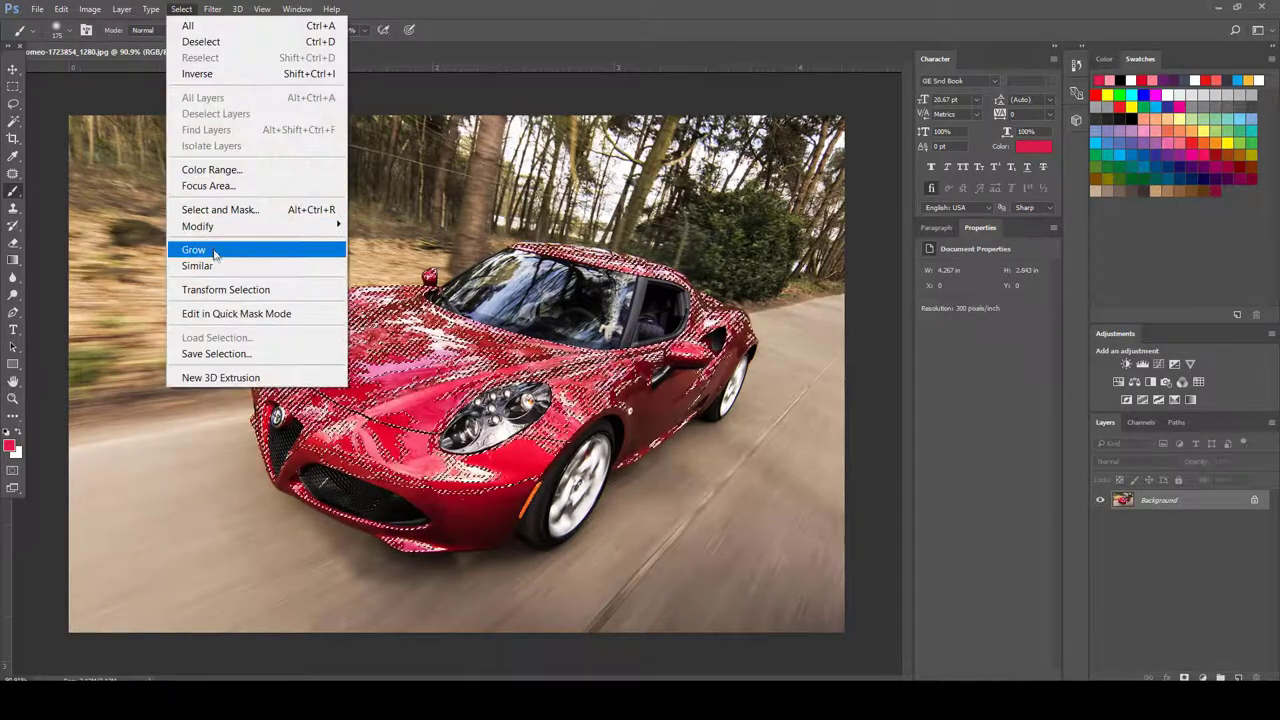
pyautogui.click(226, 73)
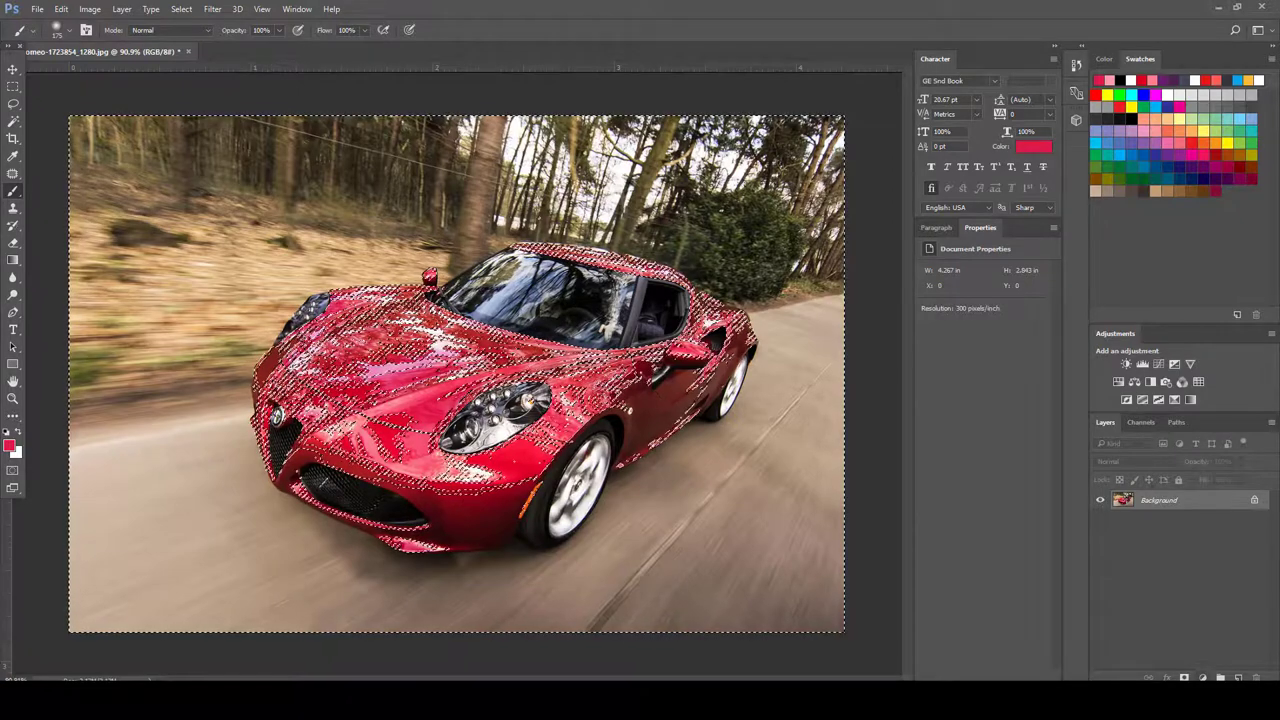
pyautogui.click(1202, 677)
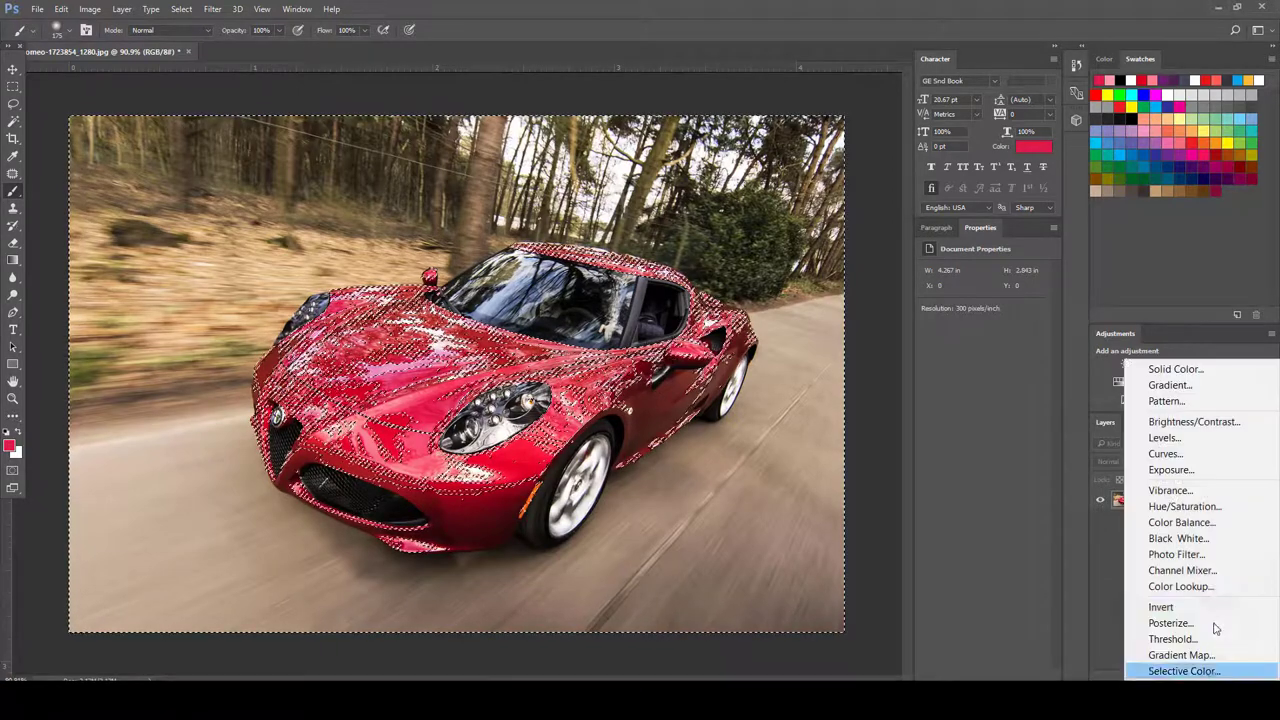
pyautogui.click(1192, 540)
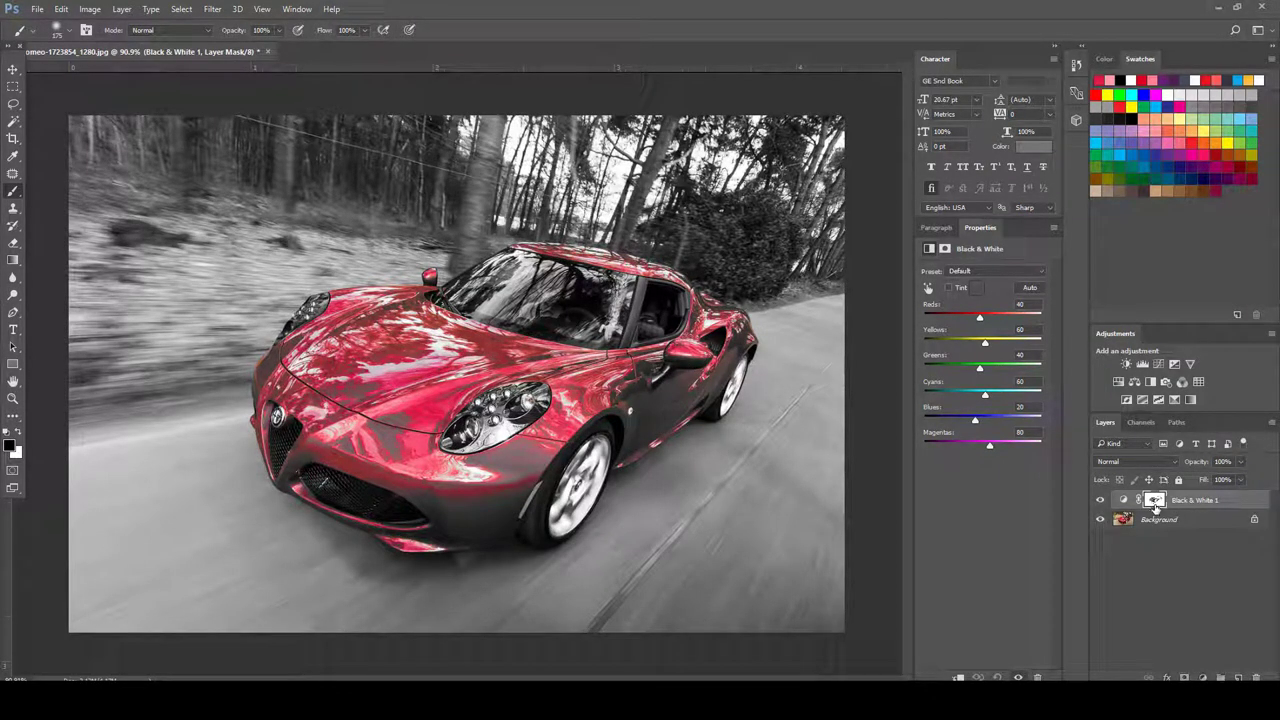
# Set the Brush tool to 95 px with 0% hardness for painting on the Black & White layer's mask
pyautogui.click(18, 205)
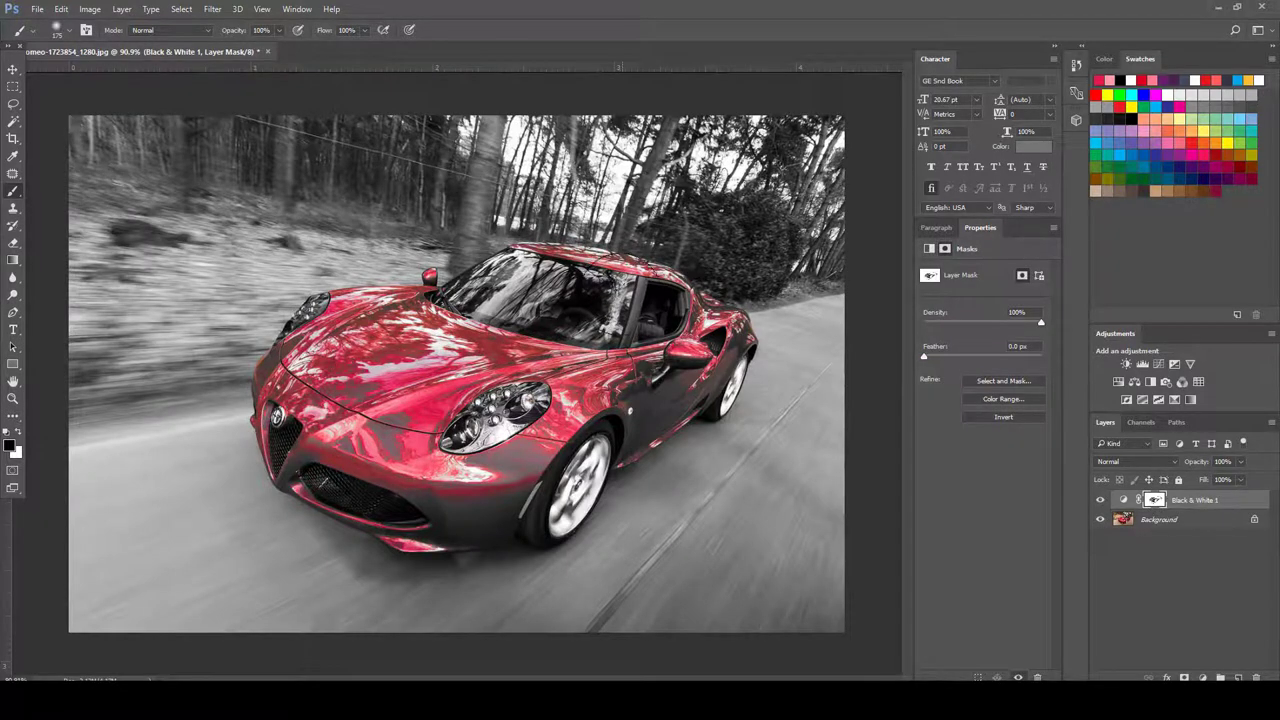
pyautogui.rightClick(543, 326)
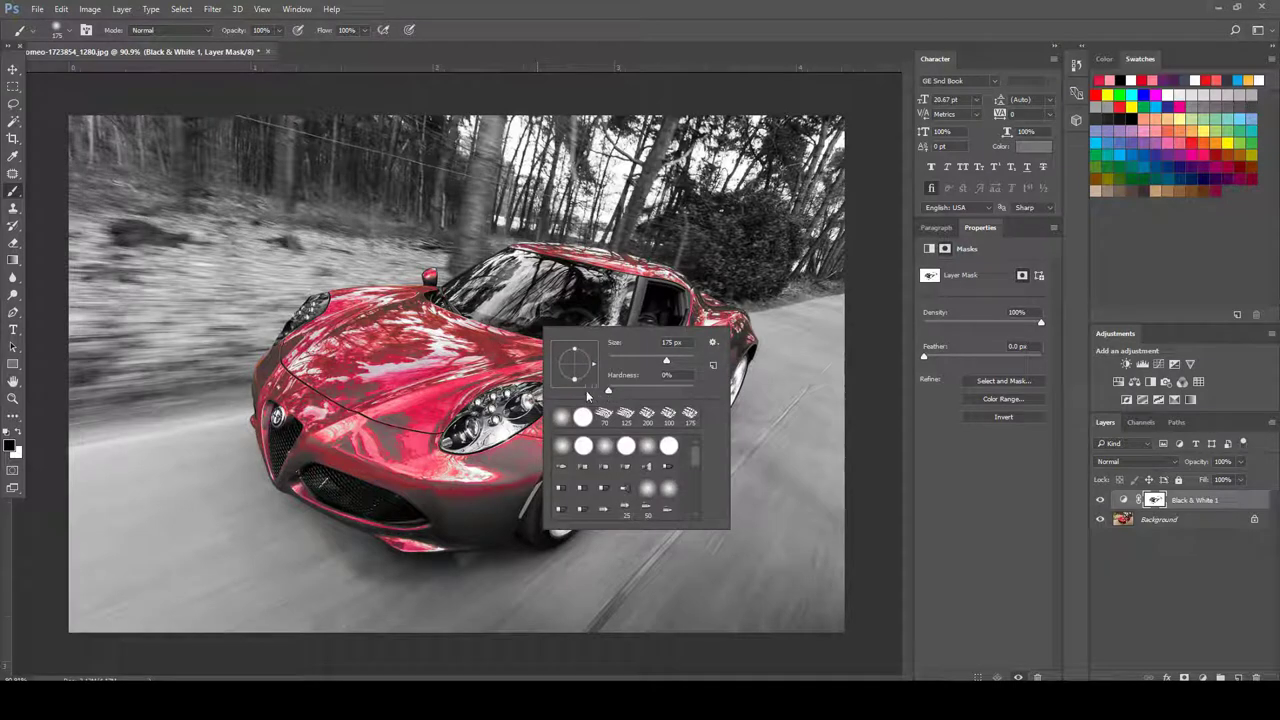
pyautogui.click(645, 358)
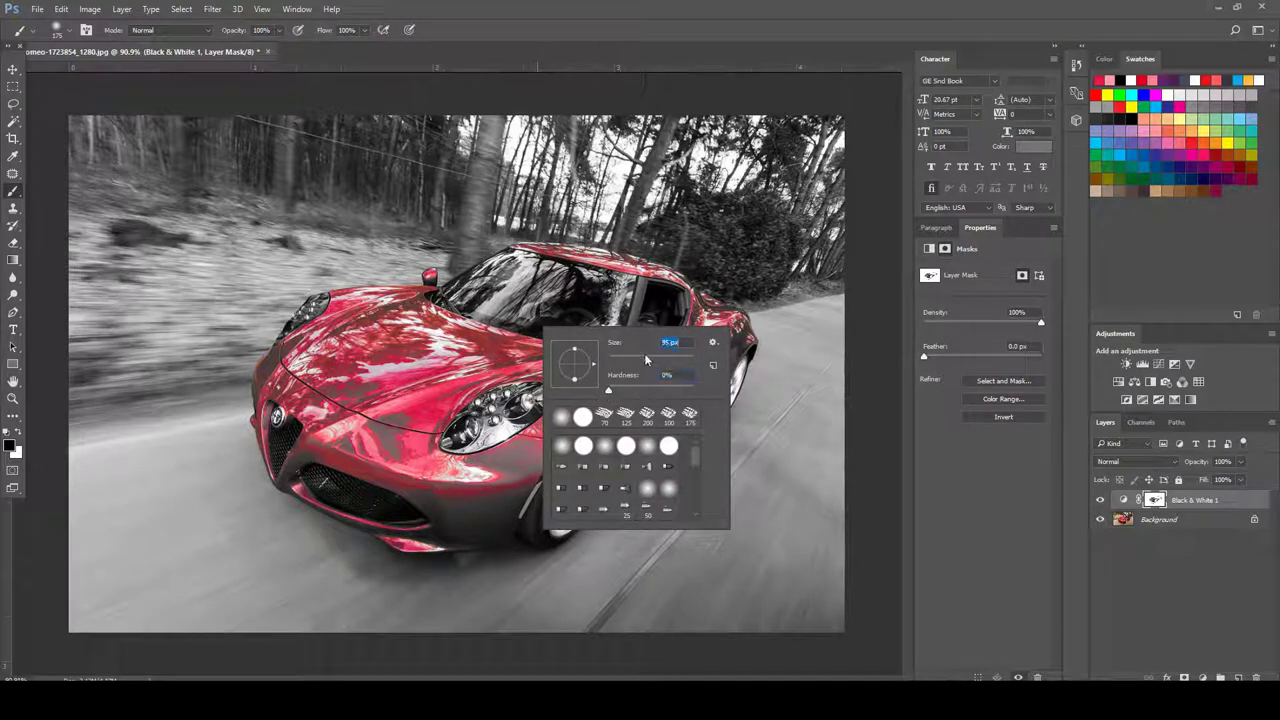
pyautogui.click(695, 27)
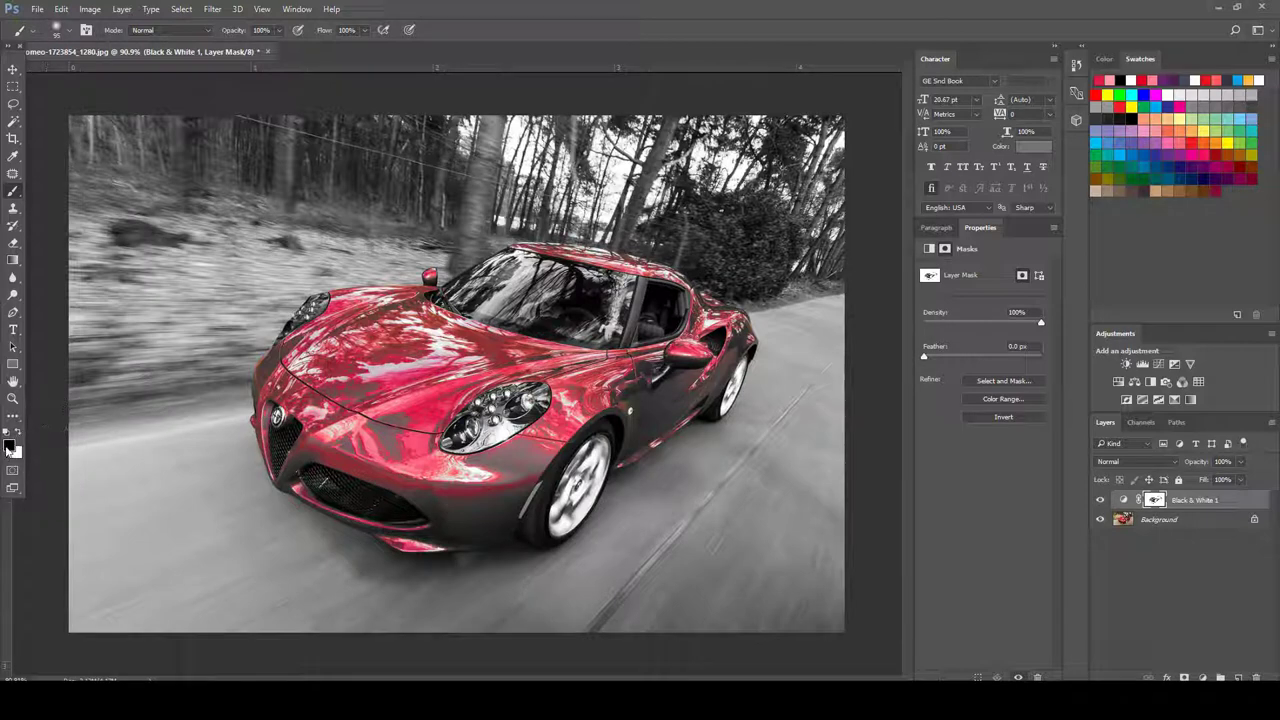
# Paint black on the Black & White mask over the hood, headlight surround and front edge to restore their color, reducing the brush to 45 px
pyautogui.scroll(3, 452, 390)
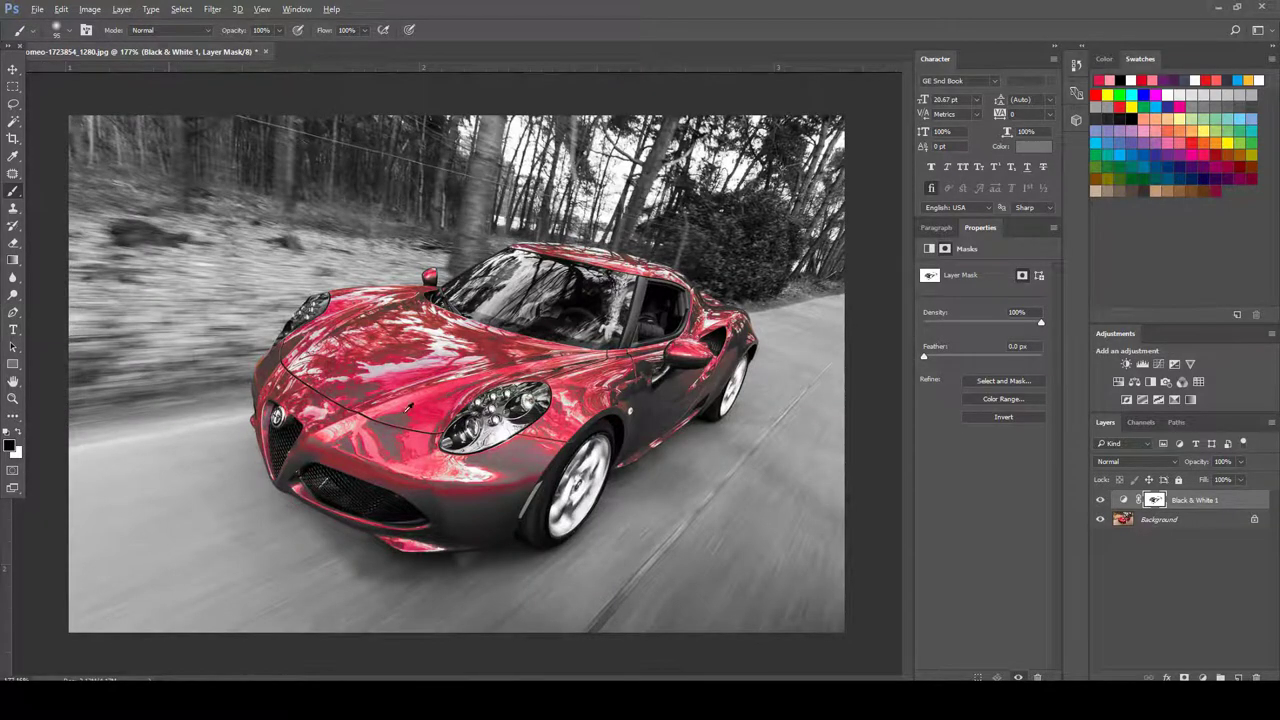
pyautogui.scroll(-2, 276, 420)
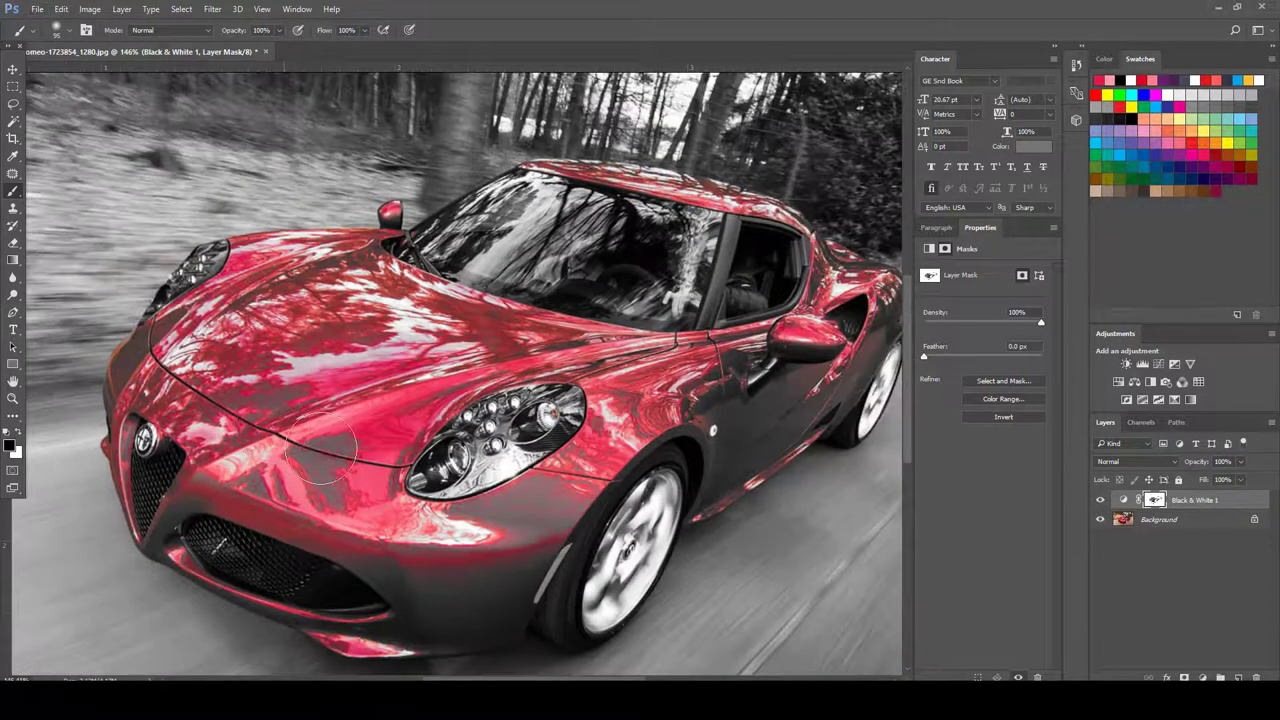
pyautogui.moveTo(321, 448)
pyautogui.mouseDown()
pyautogui.moveTo(389, 453)
pyautogui.moveTo(335, 448)
pyautogui.moveTo(346, 431)
pyautogui.moveTo(320, 485)
pyautogui.mouseUp()
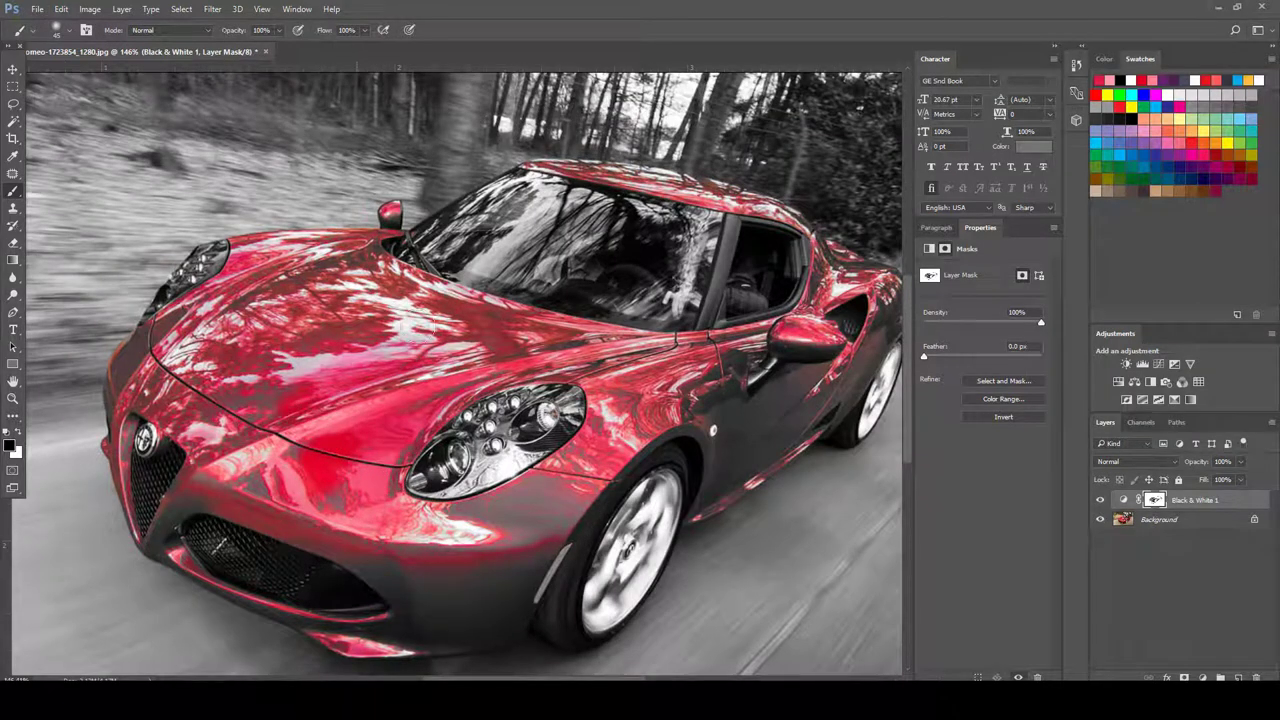
pyautogui.moveTo(383, 282)
pyautogui.mouseDown()
pyautogui.moveTo(548, 318)
pyautogui.moveTo(590, 334)
pyautogui.mouseUp()
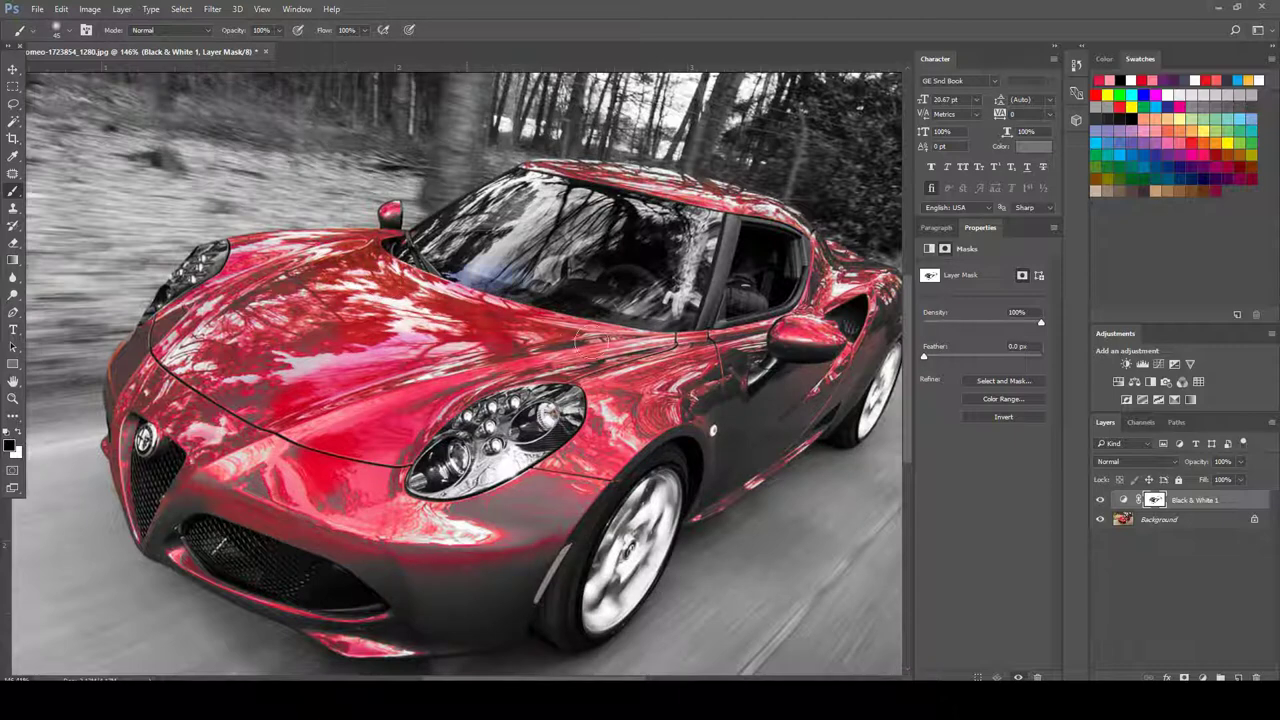
pyautogui.moveTo(479, 450)
pyautogui.mouseDown()
pyautogui.moveTo(566, 456)
pyautogui.moveTo(366, 500)
pyautogui.moveTo(322, 460)
pyautogui.moveTo(141, 375)
pyautogui.moveTo(137, 462)
pyautogui.moveTo(160, 475)
pyautogui.moveTo(153, 530)
pyautogui.moveTo(190, 530)
pyautogui.moveTo(250, 445)
pyautogui.moveTo(183, 450)
pyautogui.mouseUp()
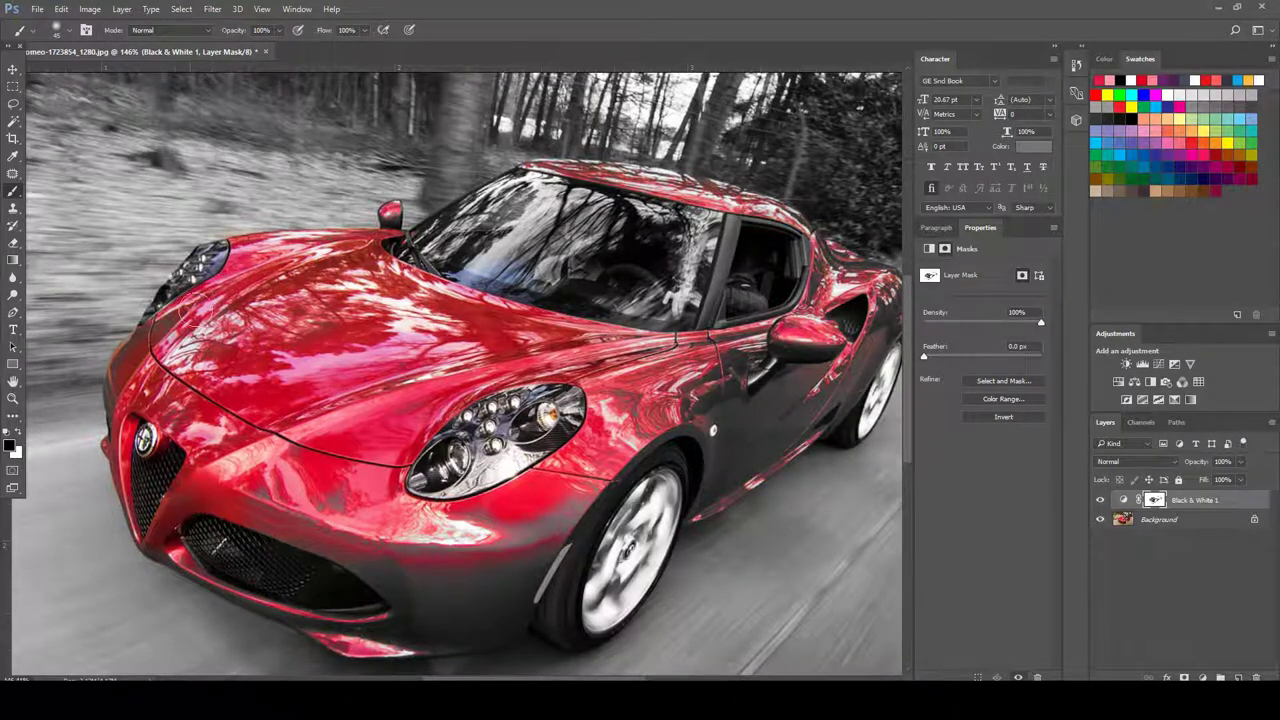
pyautogui.moveTo(156, 344)
pyautogui.mouseDown()
pyautogui.moveTo(125, 405)
pyautogui.moveTo(113, 376)
pyautogui.moveTo(133, 427)
pyautogui.moveTo(200, 427)
pyautogui.moveTo(97, 380)
pyautogui.moveTo(82, 402)
pyautogui.moveTo(119, 422)
pyautogui.moveTo(161, 508)
pyautogui.moveTo(79, 368)
pyautogui.moveTo(91, 347)
pyautogui.moveTo(84, 406)
pyautogui.mouseUp()
# Touch up the mask around the front grille with white, and paint the front bumper in black to bring back its red
pyautogui.press('x')
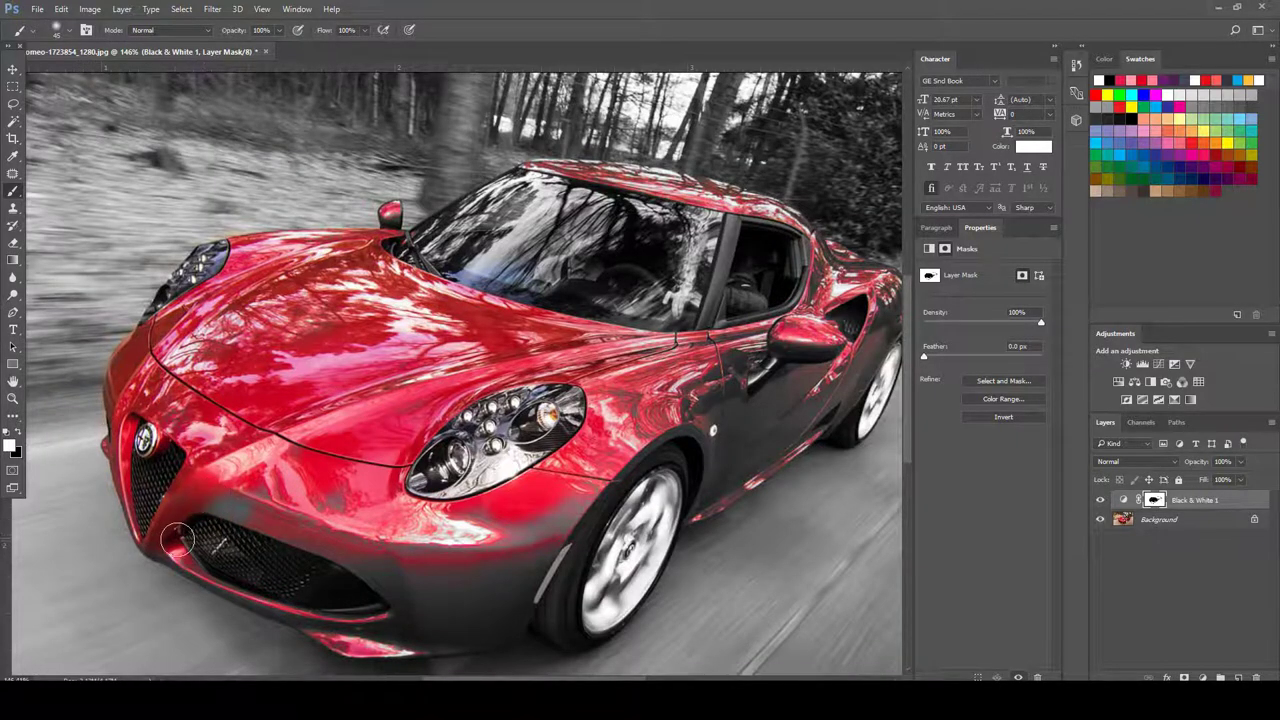
pyautogui.moveTo(173, 548)
pyautogui.mouseDown()
pyautogui.moveTo(277, 578)
pyautogui.moveTo(243, 577)
pyautogui.moveTo(160, 526)
pyautogui.moveTo(230, 551)
pyautogui.moveTo(217, 504)
pyautogui.mouseUp()
pyautogui.press('x')
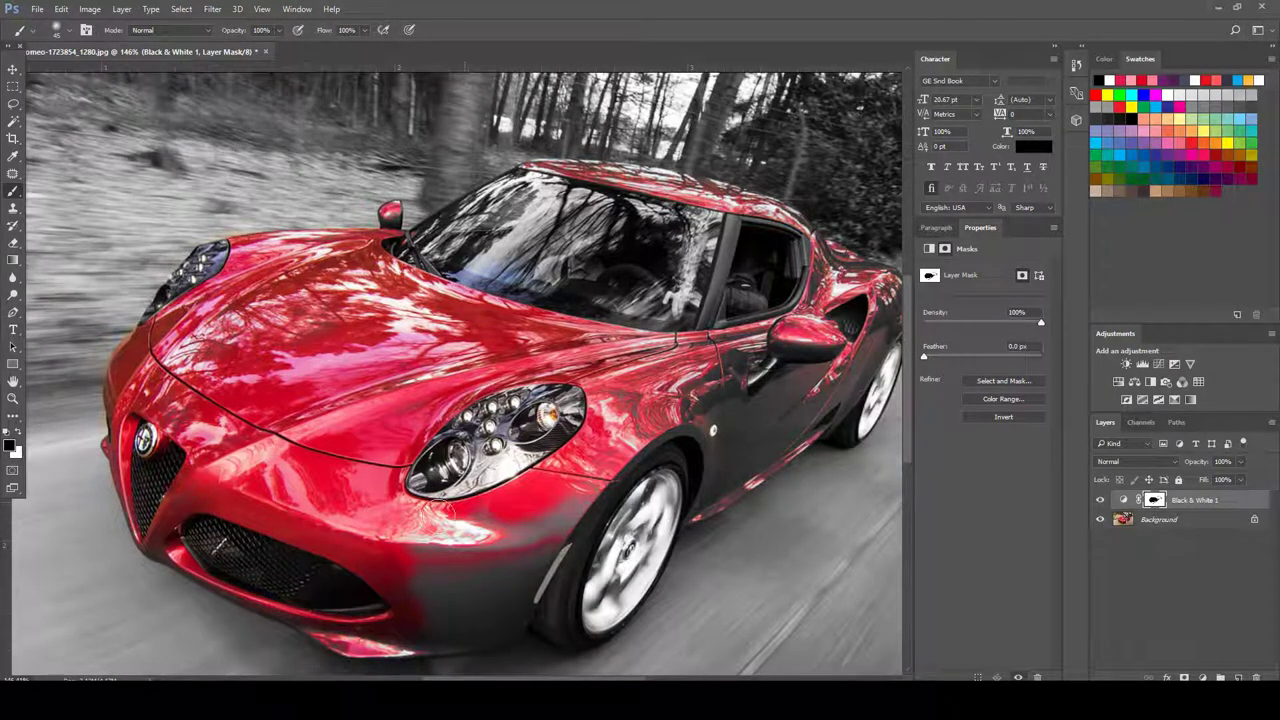
pyautogui.moveTo(479, 591)
pyautogui.mouseDown()
pyautogui.moveTo(530, 568)
pyautogui.moveTo(509, 609)
pyautogui.moveTo(426, 632)
pyautogui.moveTo(471, 586)
pyautogui.moveTo(440, 560)
pyautogui.mouseUp()
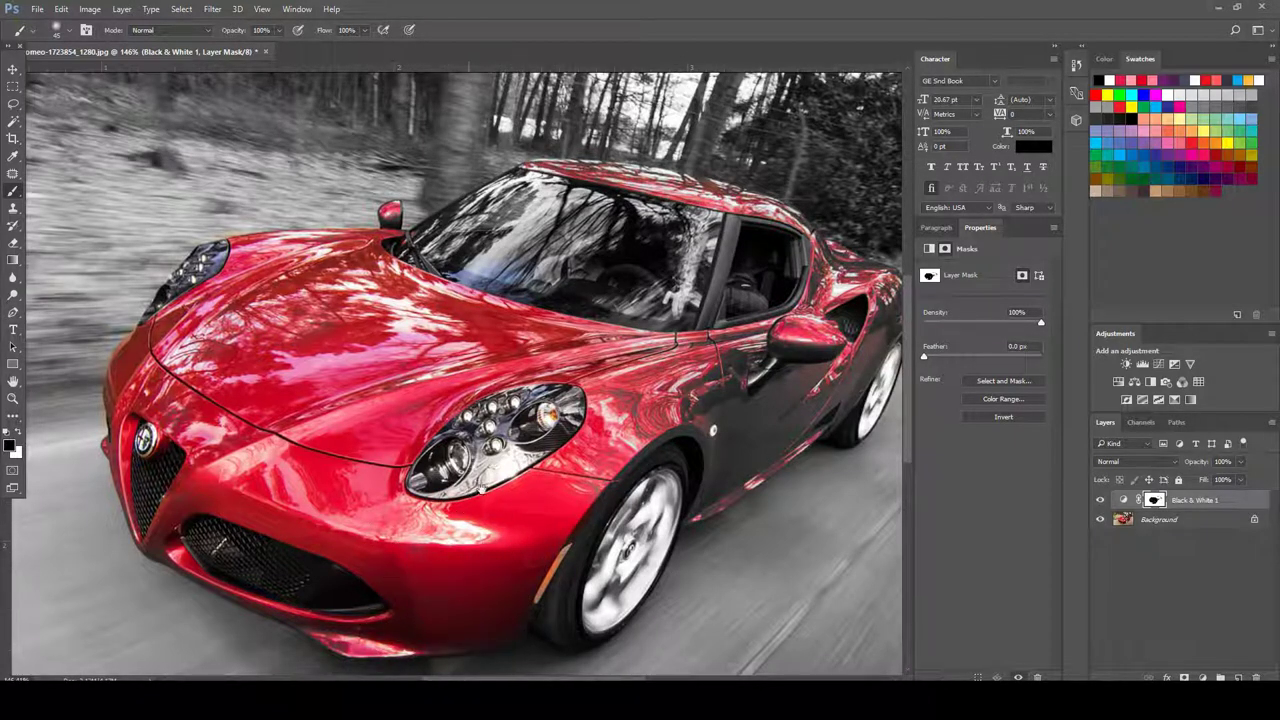
# Paint black on the mask over the car's door, side and roof to restore their red color
pyautogui.moveTo(481, 489)
pyautogui.mouseDown()
pyautogui.moveTo(328, 533)
pyautogui.moveTo(279, 529)
pyautogui.mouseUp()
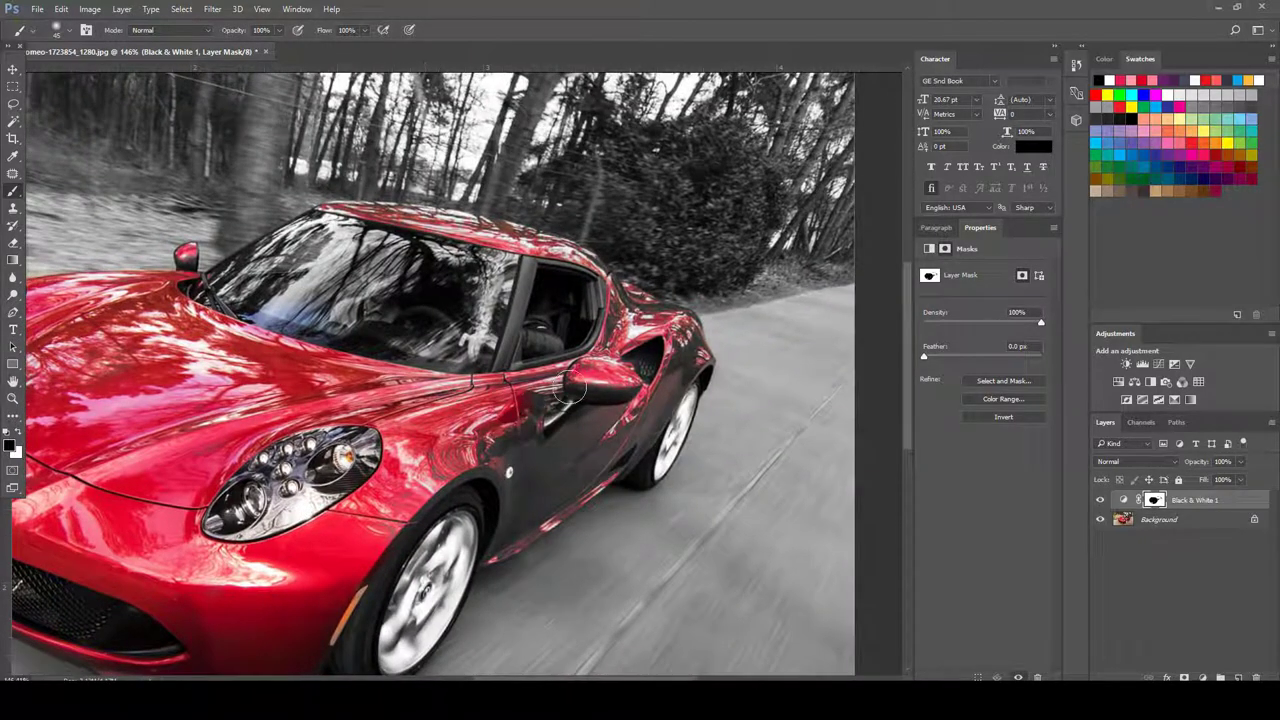
pyautogui.moveTo(569, 388)
pyautogui.mouseDown()
pyautogui.moveTo(678, 359)
pyautogui.moveTo(641, 402)
pyautogui.moveTo(658, 404)
pyautogui.moveTo(638, 432)
pyautogui.moveTo(537, 488)
pyautogui.moveTo(572, 480)
pyautogui.moveTo(504, 540)
pyautogui.moveTo(487, 493)
pyautogui.moveTo(512, 481)
pyautogui.moveTo(456, 482)
pyautogui.moveTo(683, 328)
pyautogui.moveTo(687, 342)
pyautogui.moveTo(557, 264)
pyautogui.mouseUp()
pyautogui.moveTo(396, 222); pyautogui.dragTo(361, 215)
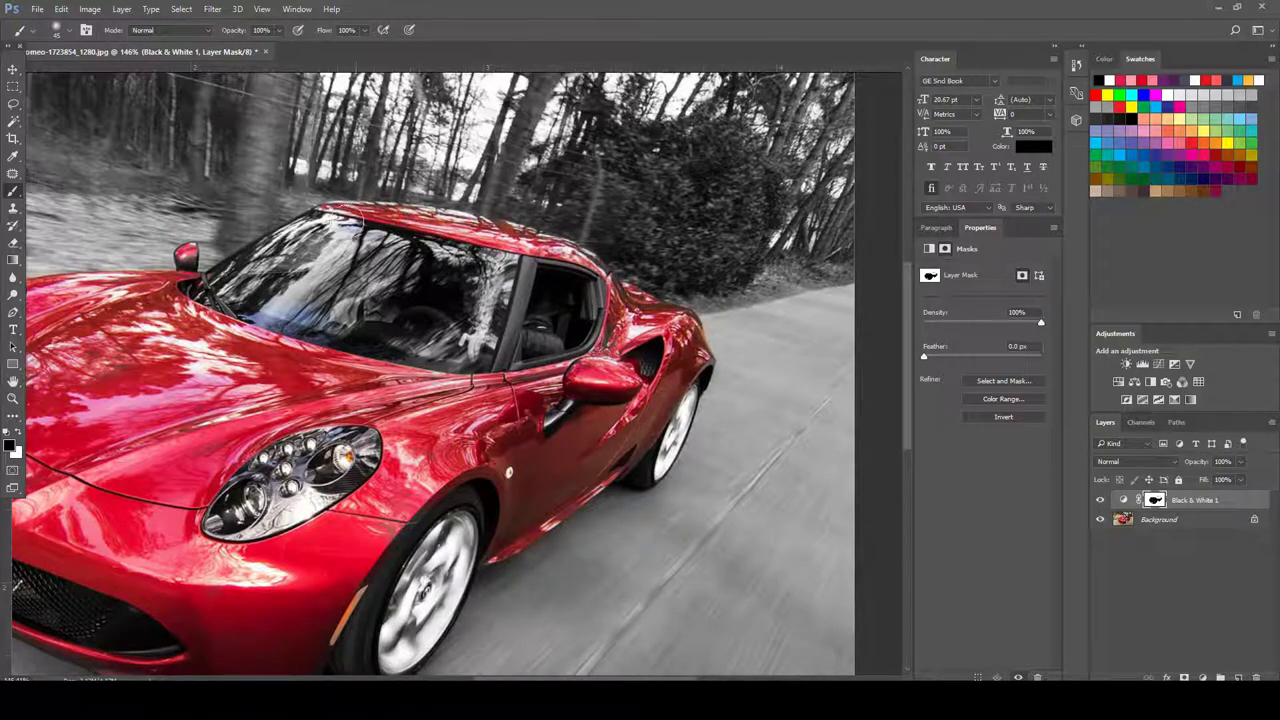
pyautogui.moveTo(487, 226); pyautogui.dragTo(575, 260)
pyautogui.moveTo(378, 435); pyautogui.dragTo(492, 354)
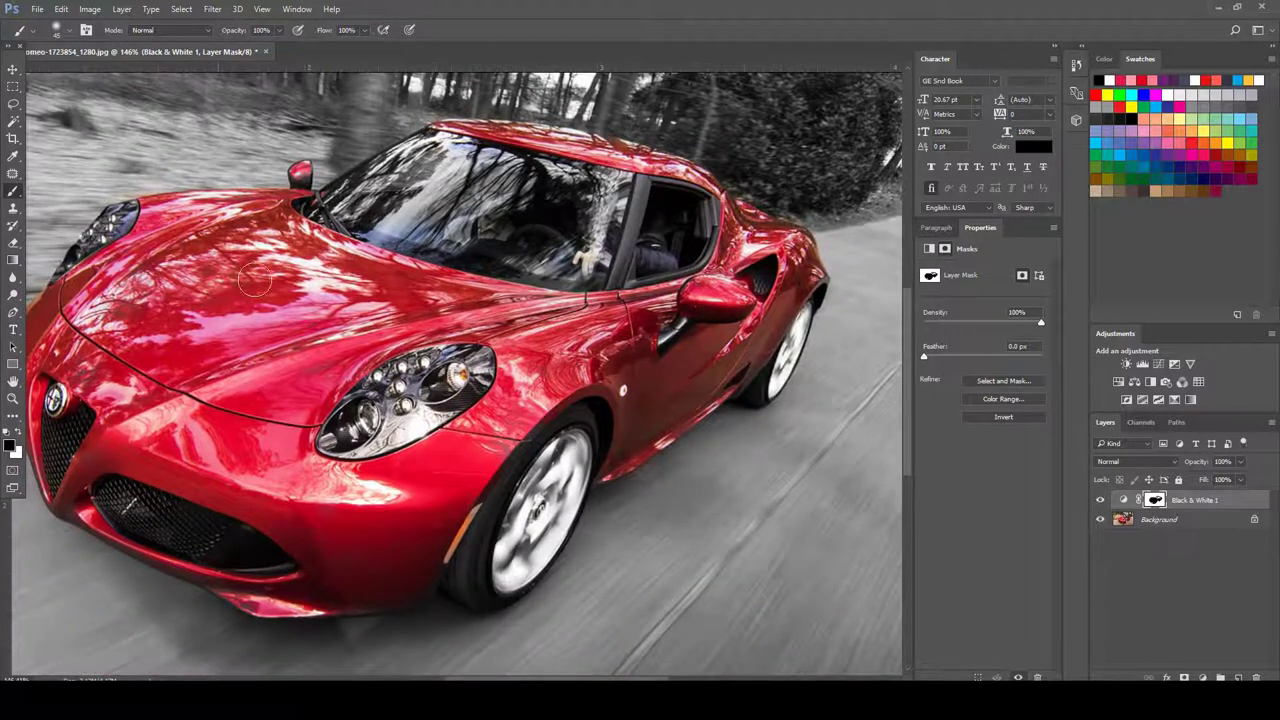
pyautogui.hotkey('ctrl', '1')
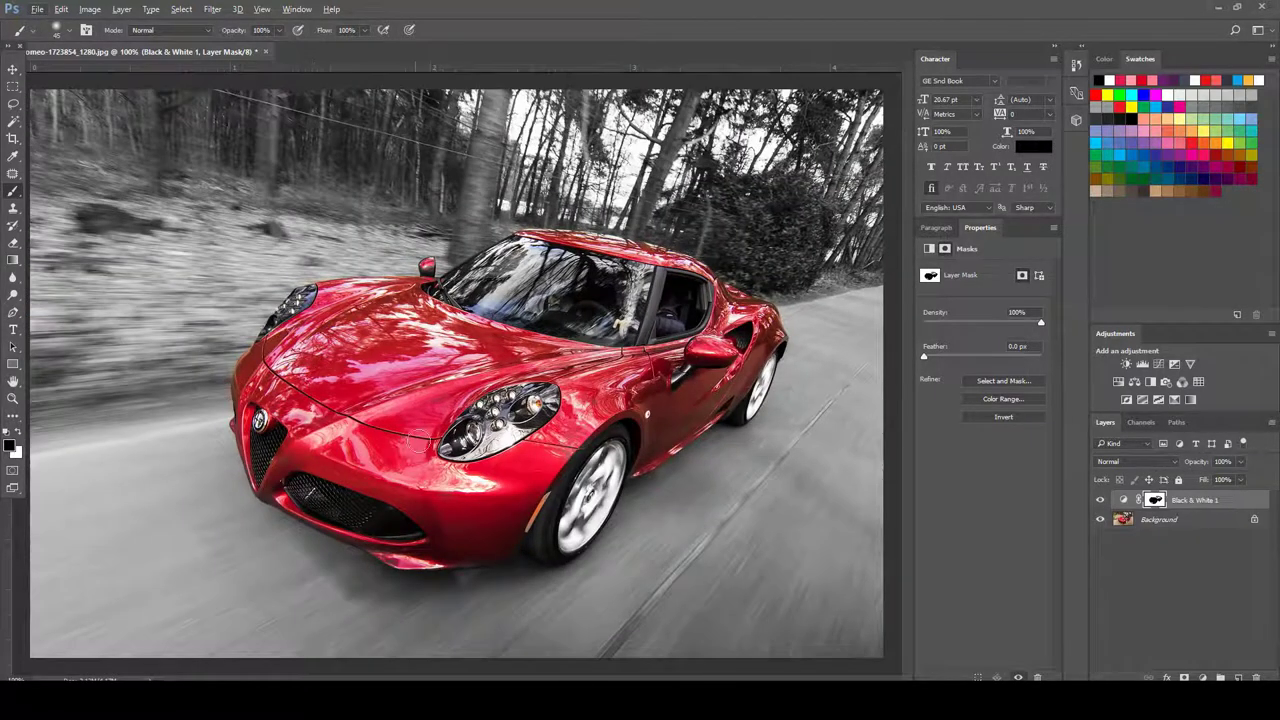
pyautogui.scroll(-2, 418, 440)
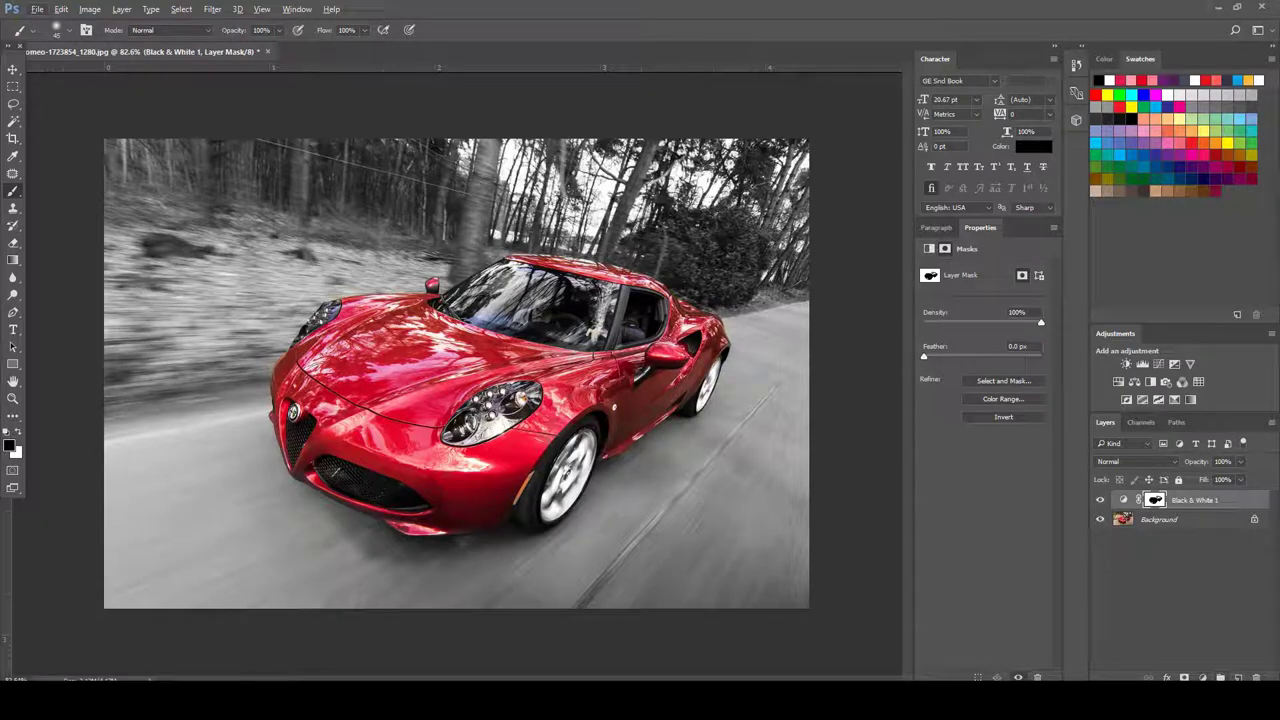
# Add a Vibrance adjustment layer with vibrance at -3 and saturation at +30
pyautogui.click(1202, 677)
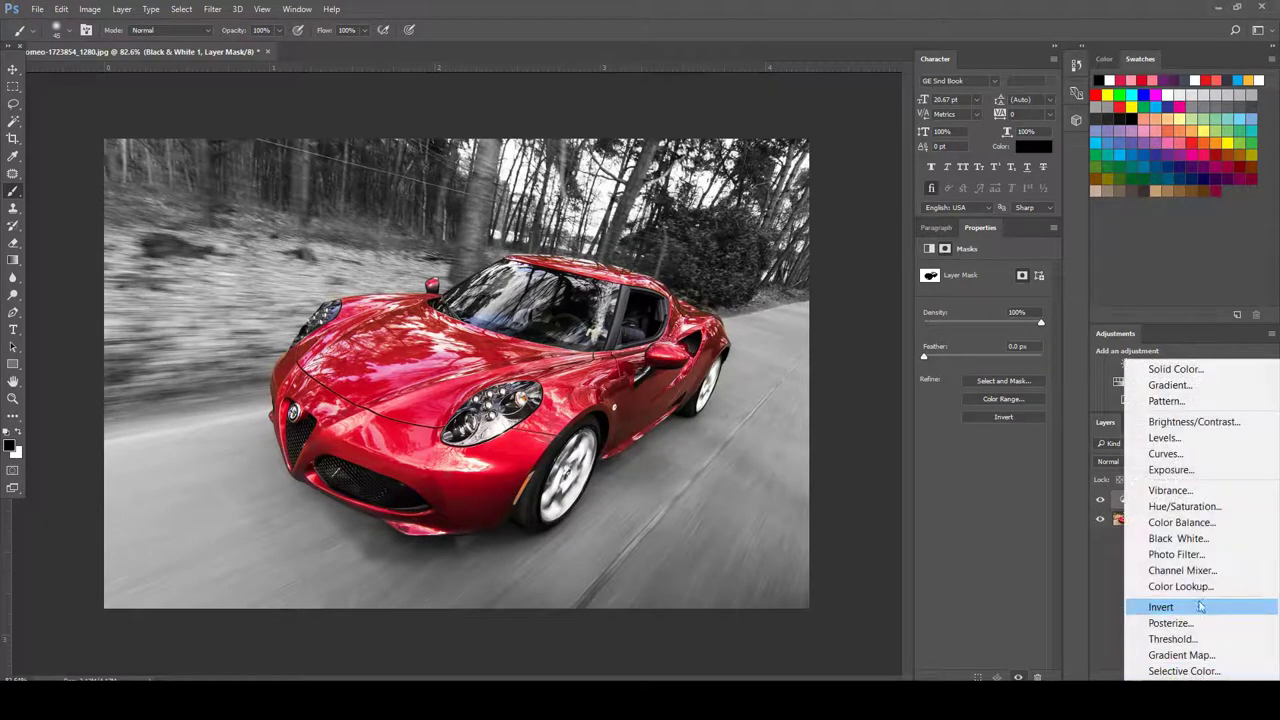
pyautogui.click(1186, 490)
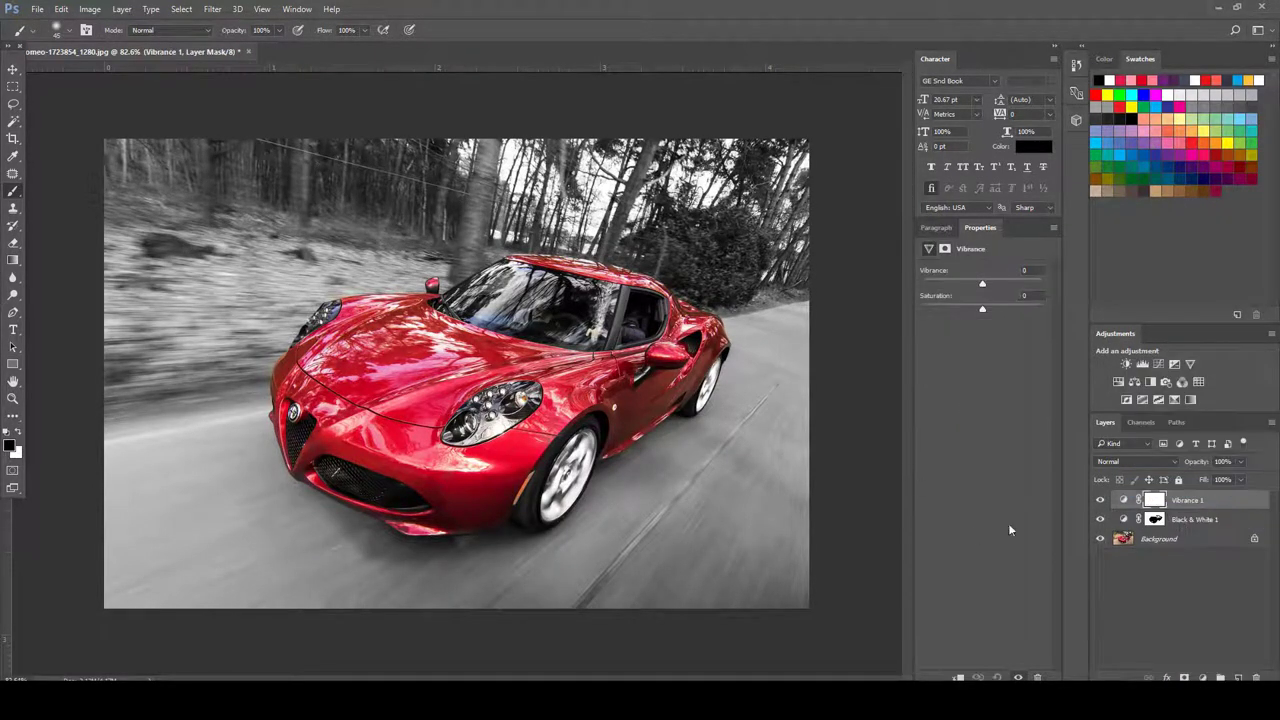
pyautogui.moveTo(981, 311); pyautogui.dragTo(1019, 312)
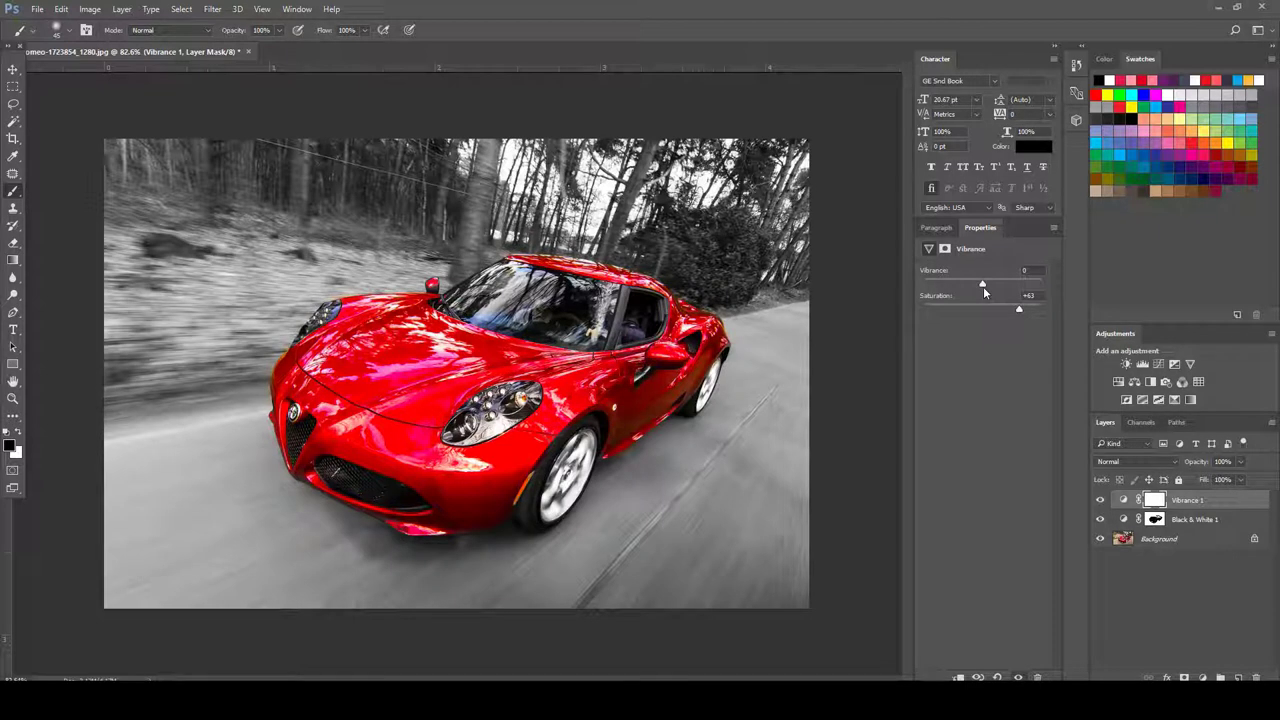
pyautogui.moveTo(981, 286)
pyautogui.mouseDown()
pyautogui.moveTo(968, 288)
pyautogui.moveTo(990, 287)
pyautogui.moveTo(982, 295)
pyautogui.mouseUp()
pyautogui.moveTo(1019, 313); pyautogui.dragTo(1005, 313)
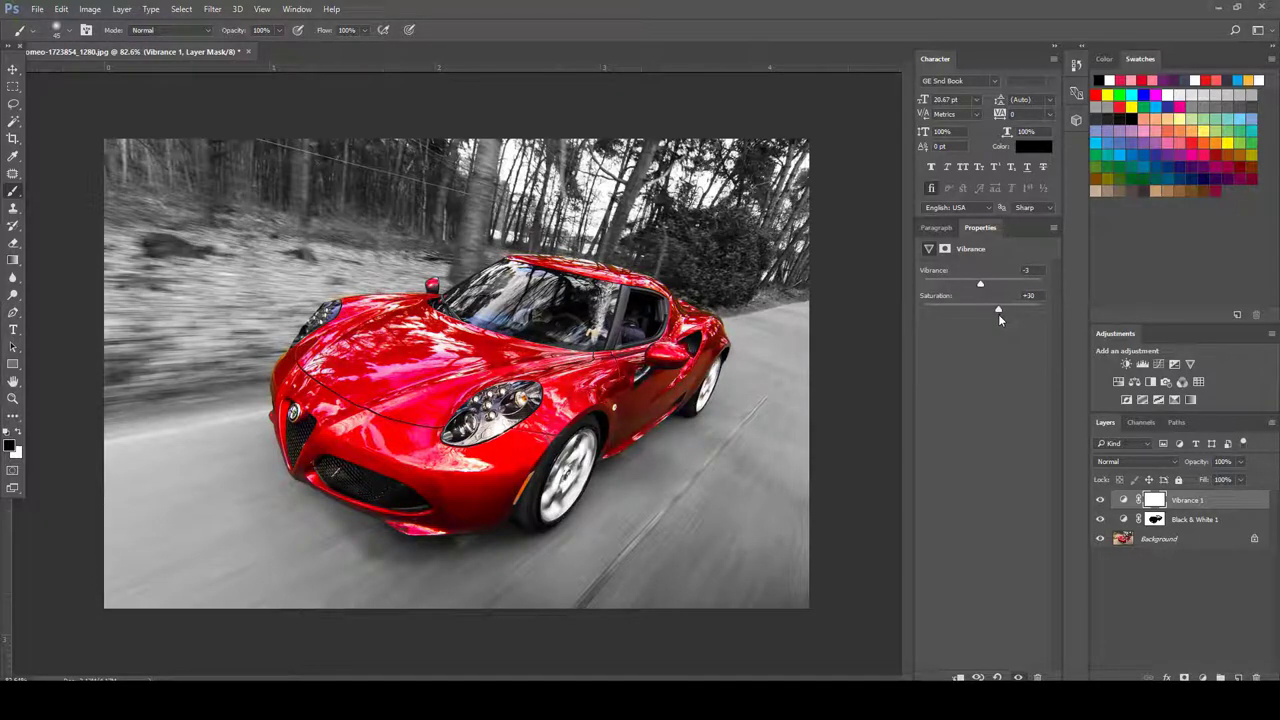
# Add a Brightness/Contrast adjustment layer above Vibrance, raise its contrast well above 35, and compare the image with the layer toggled
pyautogui.click(1167, 595)
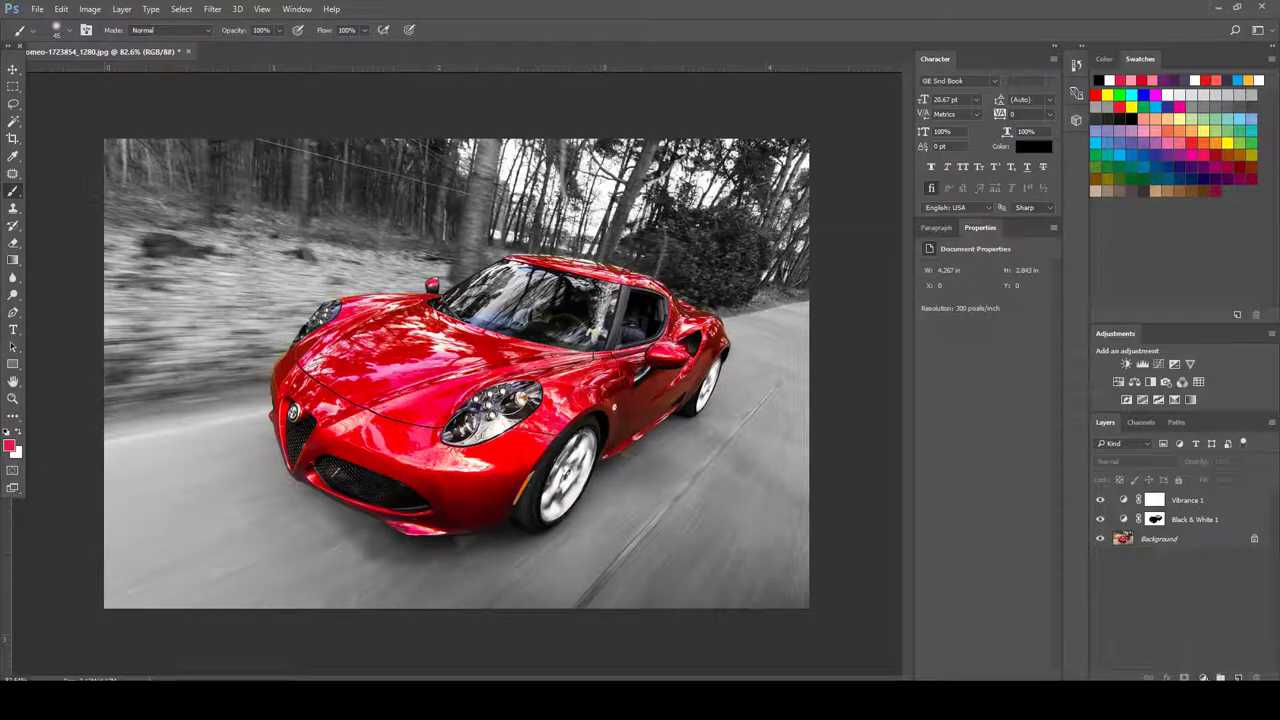
pyautogui.click(1203, 677)
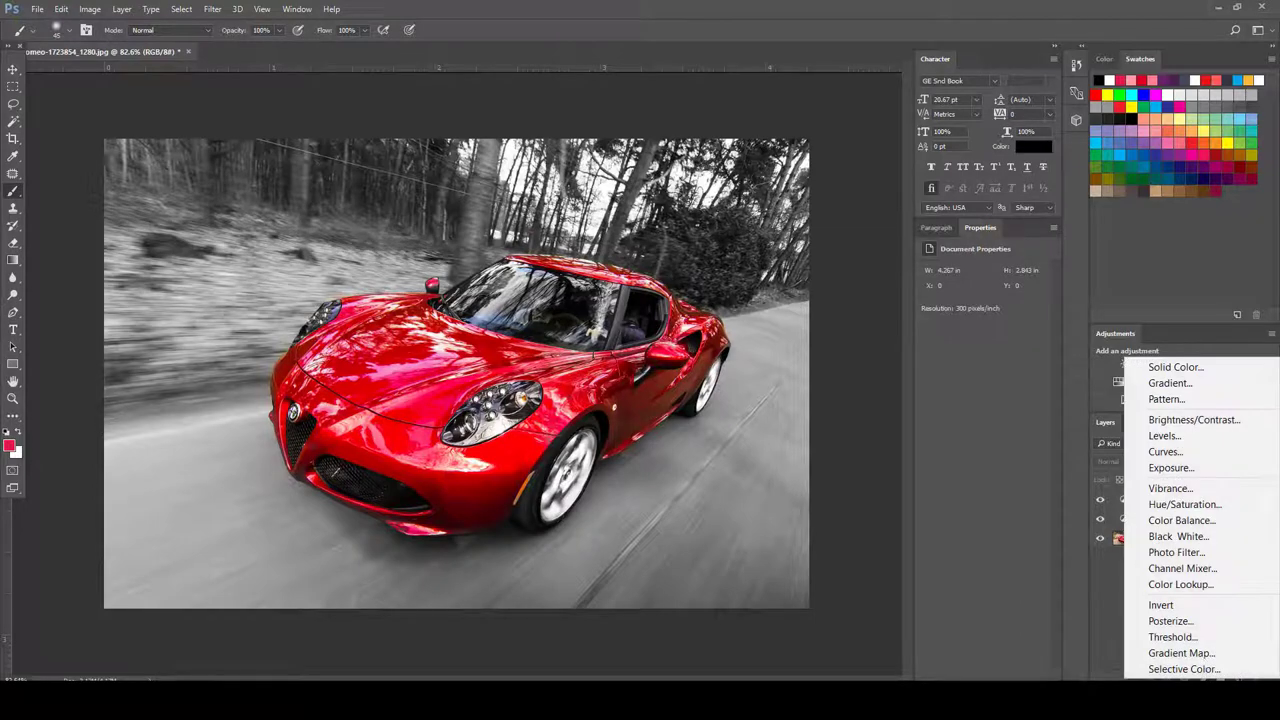
pyautogui.click(1199, 420)
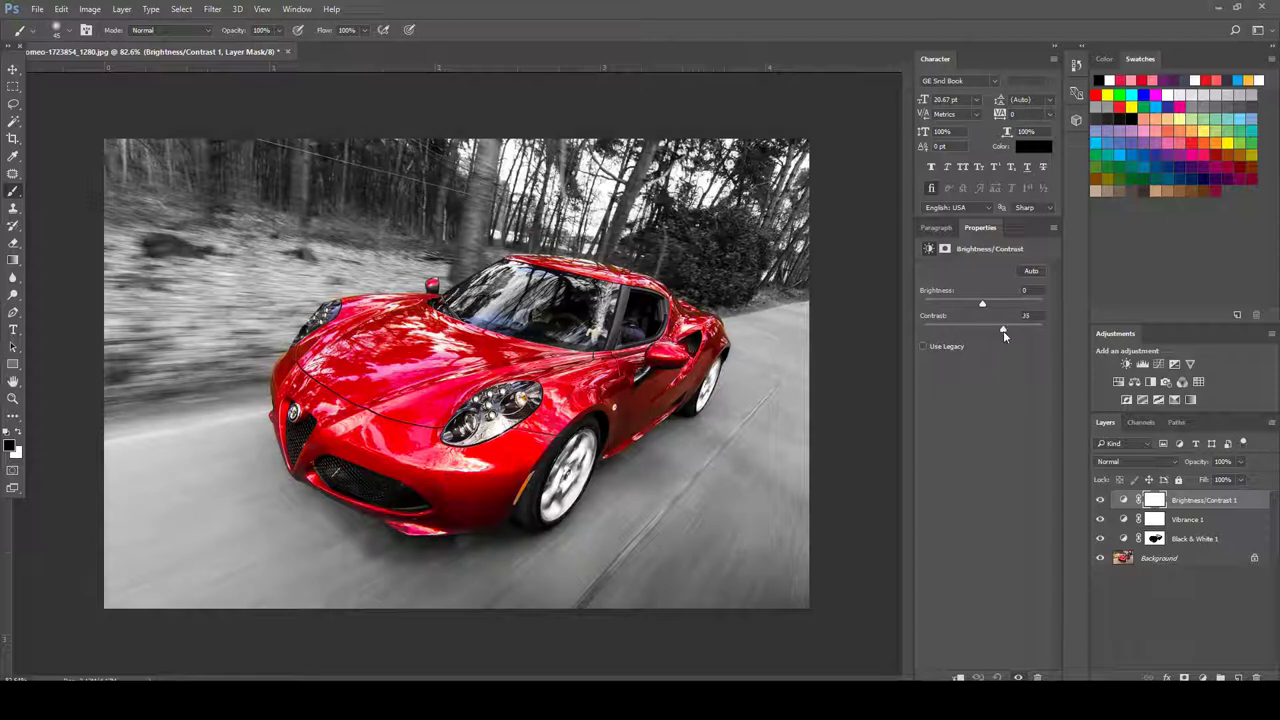
pyautogui.moveTo(1003, 331)
pyautogui.mouseDown()
pyautogui.moveTo(1022, 336)
pyautogui.moveTo(963, 308)
pyautogui.moveTo(1025, 336)
pyautogui.mouseUp()
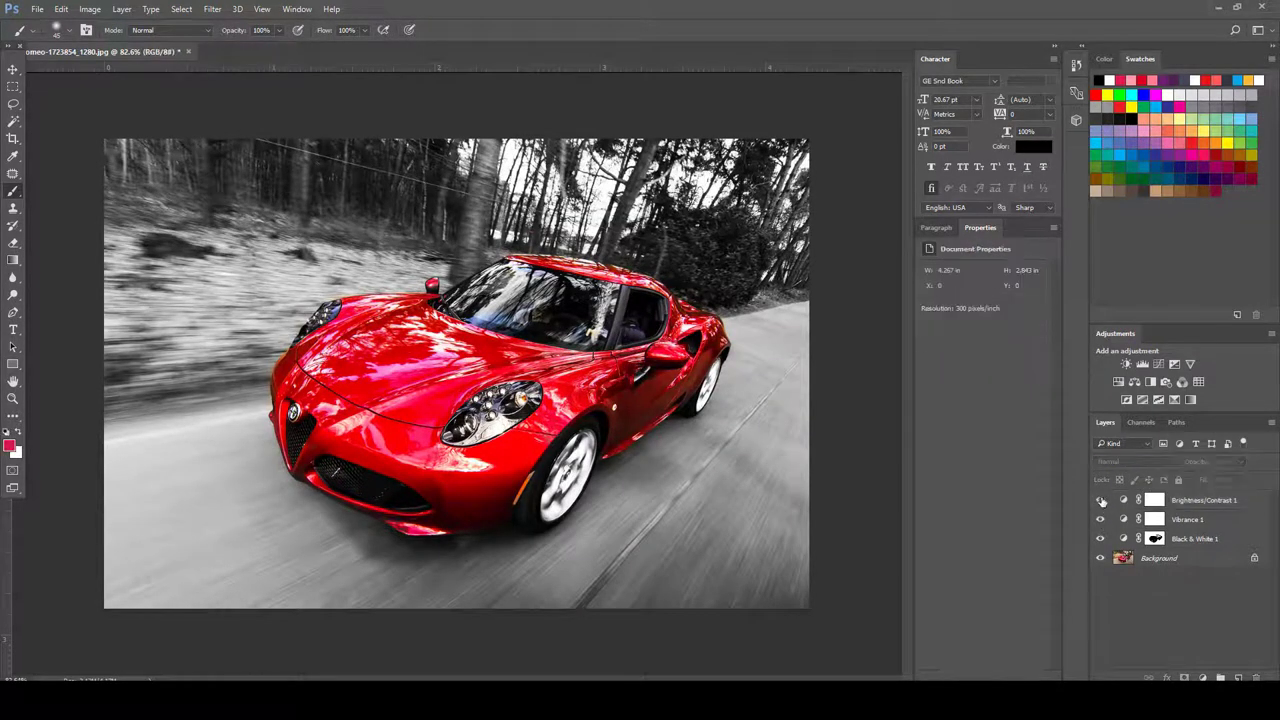
pyautogui.moveTo(1099, 501)
pyautogui.mouseDown()
pyautogui.moveTo(1100, 523)
pyautogui.moveTo(1099, 500)
pyautogui.mouseUp()
# Lower the Vibrance layer's saturation to about +2, and fine-tune the Brightness/Contrast layer's contrast to about 65
pyautogui.click(1123, 521)
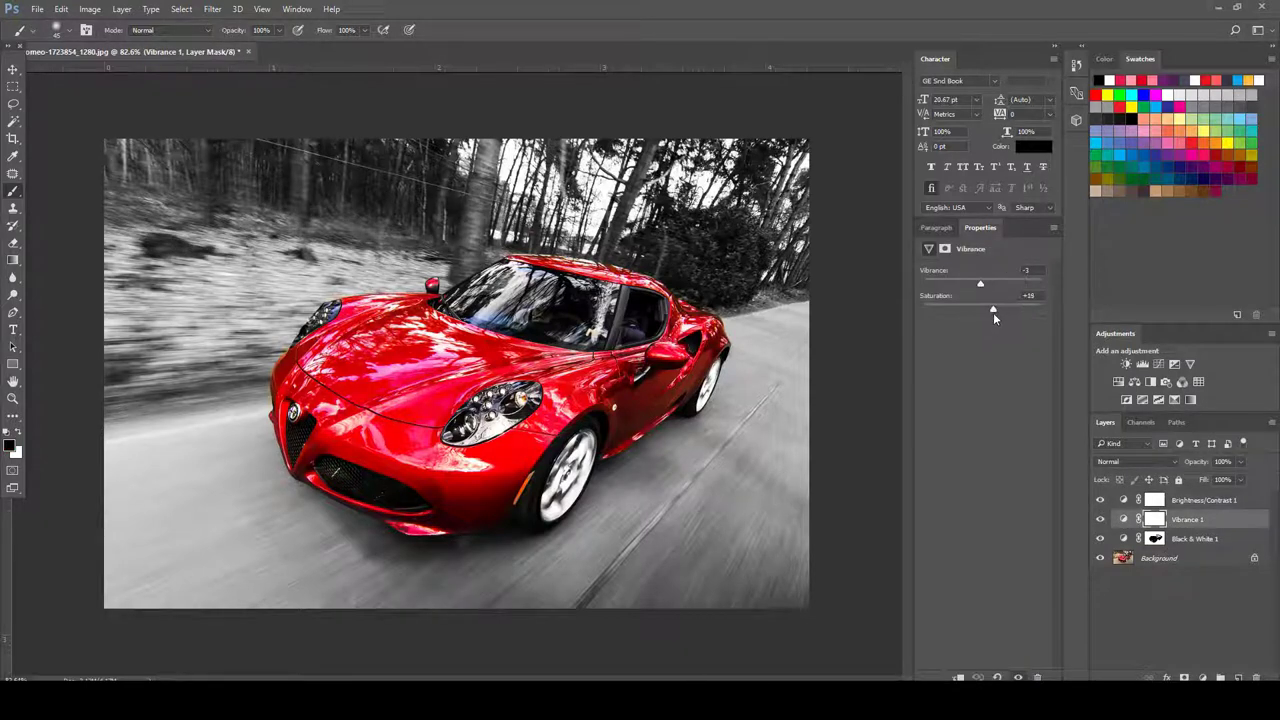
pyautogui.moveTo(993, 312); pyautogui.dragTo(984, 315)
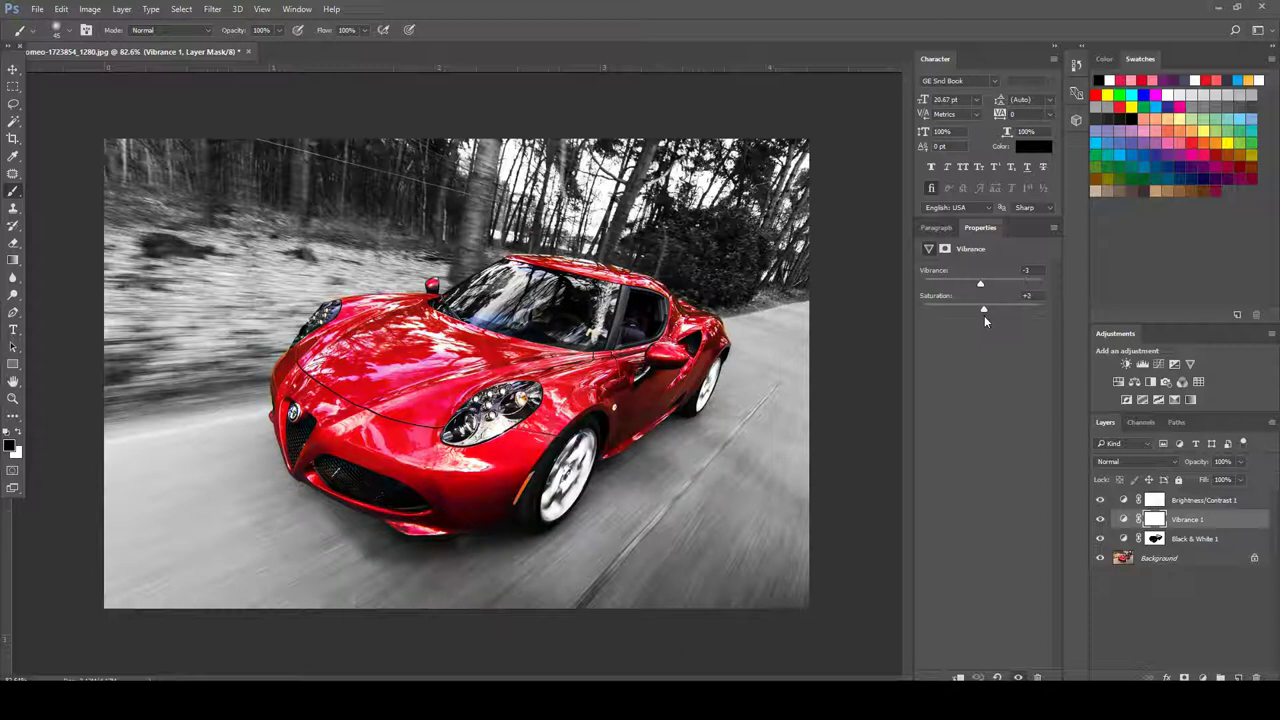
pyautogui.click(1125, 503)
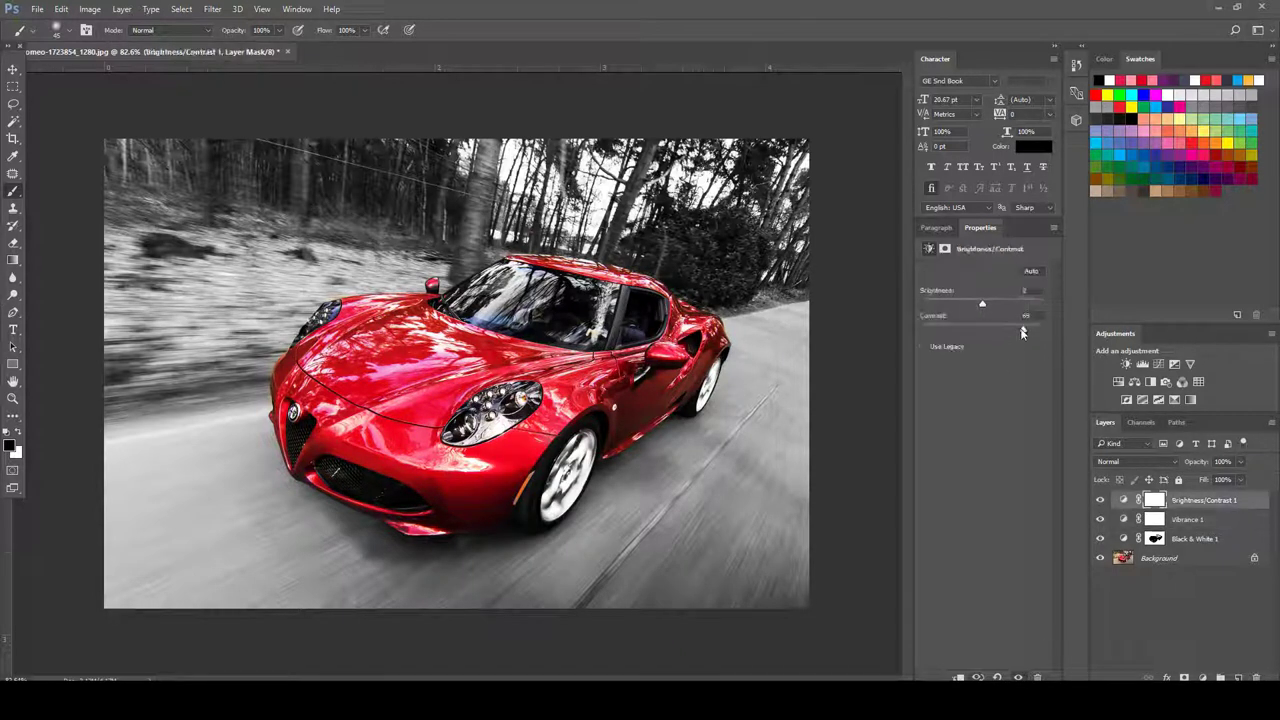
pyautogui.click(1165, 623)
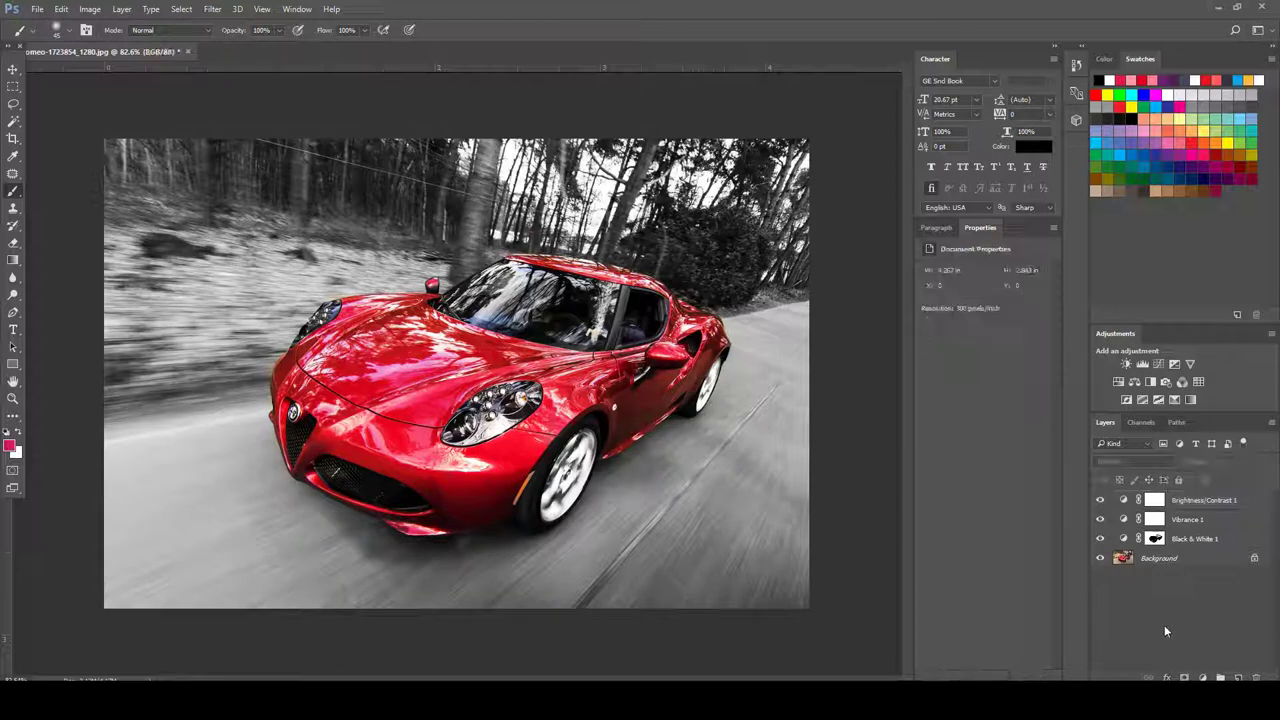
# Compare the original photo with the edited result by hiding all adjustment layers and showing them again
pyautogui.keyDown('alt'); pyautogui.click(1100, 558); pyautogui.keyUp('alt')
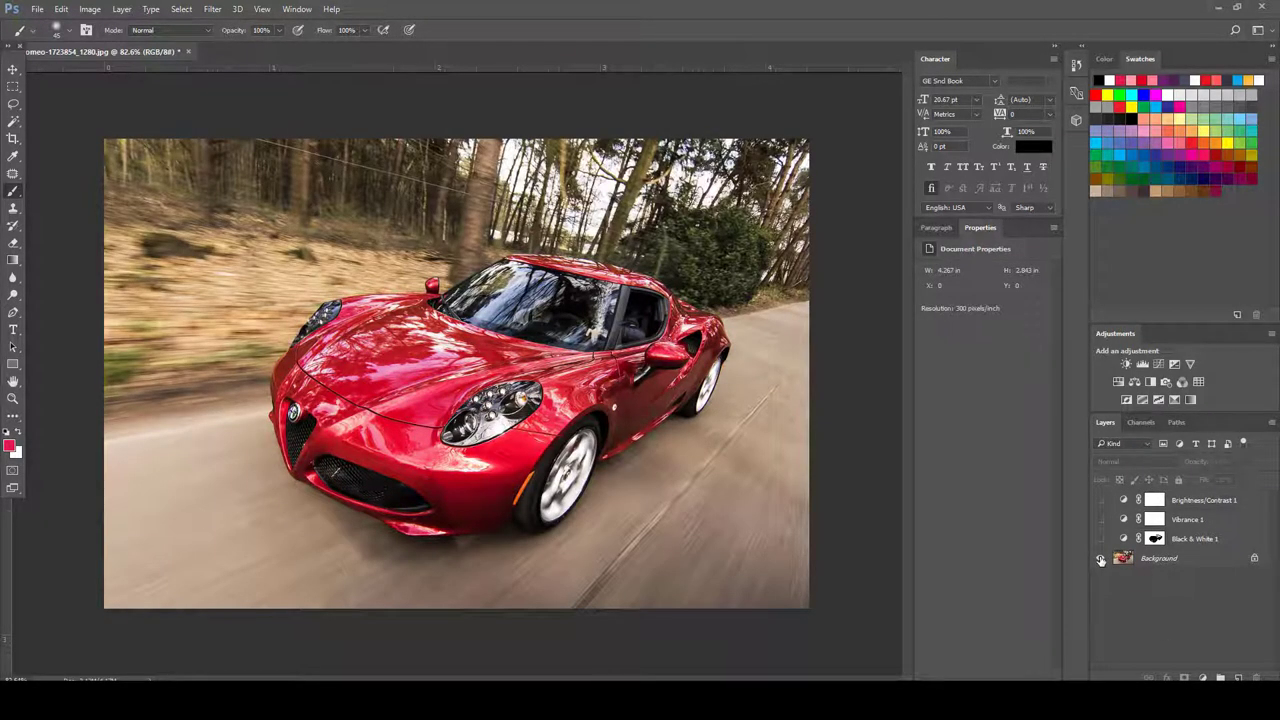
pyautogui.keyDown('alt'); pyautogui.click(1100, 558); pyautogui.keyUp('alt')
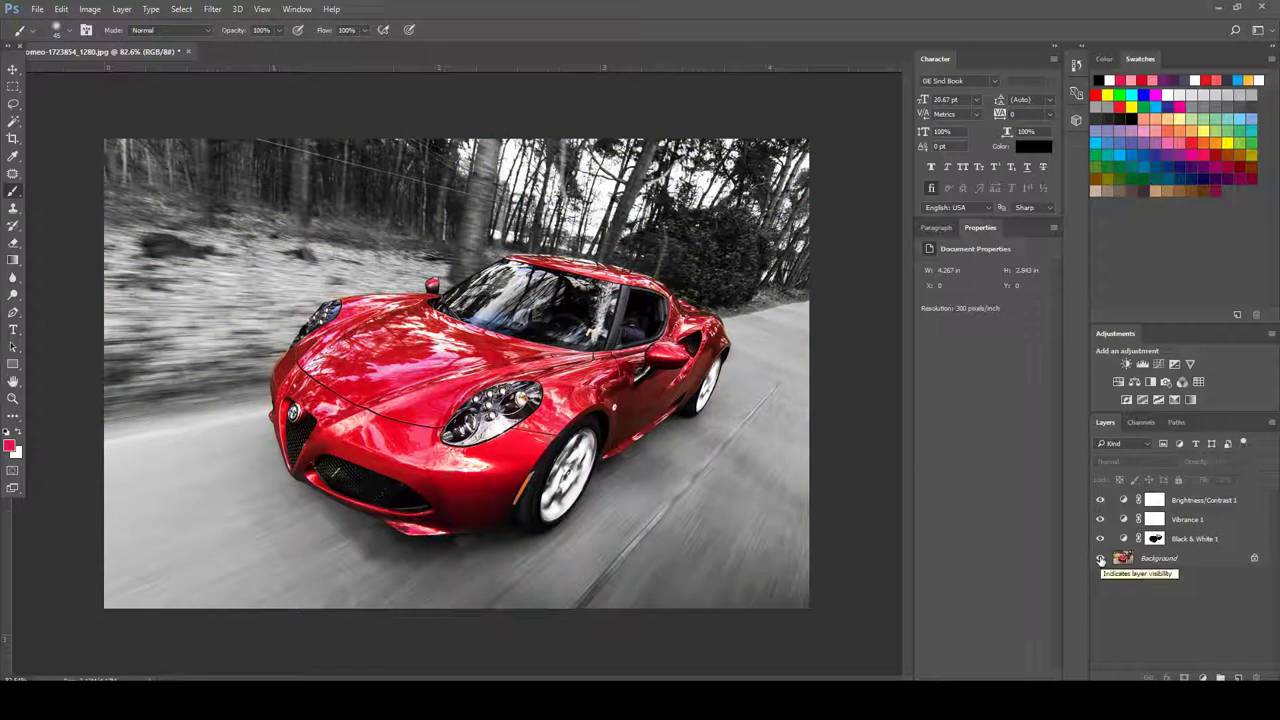